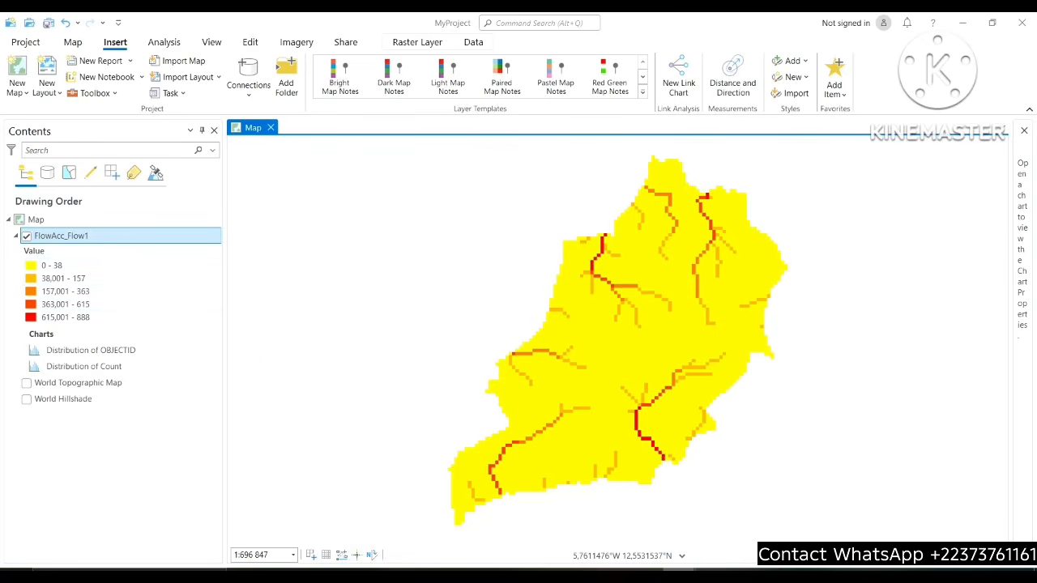
Open the FlowAcc_Flow1 layer's attribute table, widen the Count column and examine the records through the end of the table
right_click(77, 236)
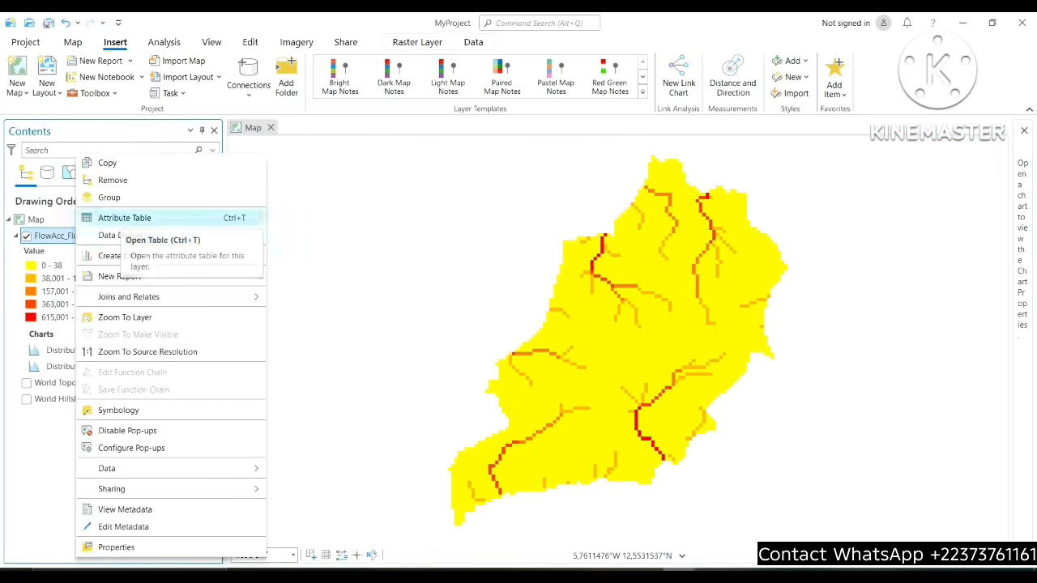
click(124, 218)
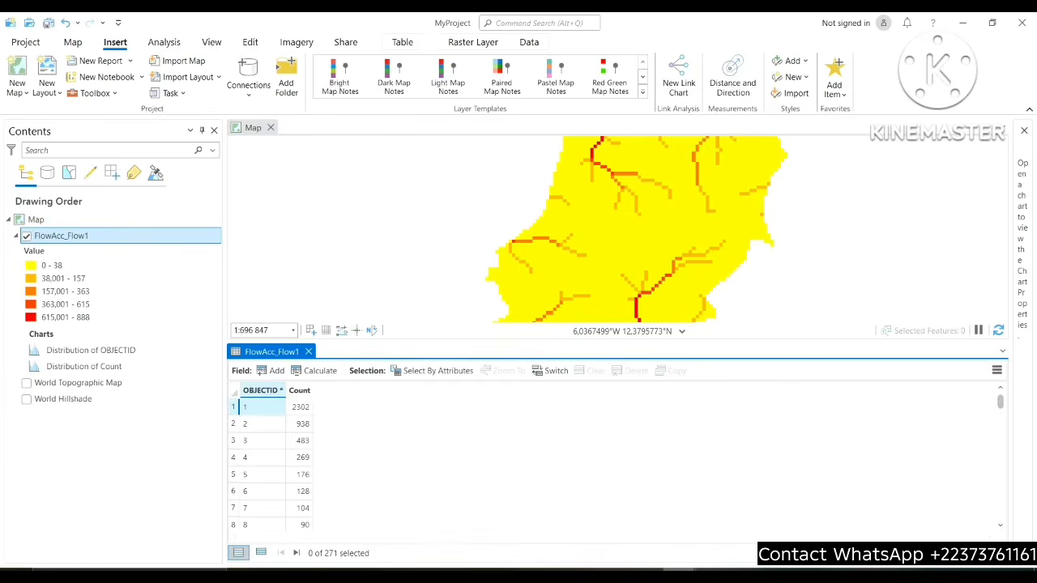
drag(313, 390, 350, 390)
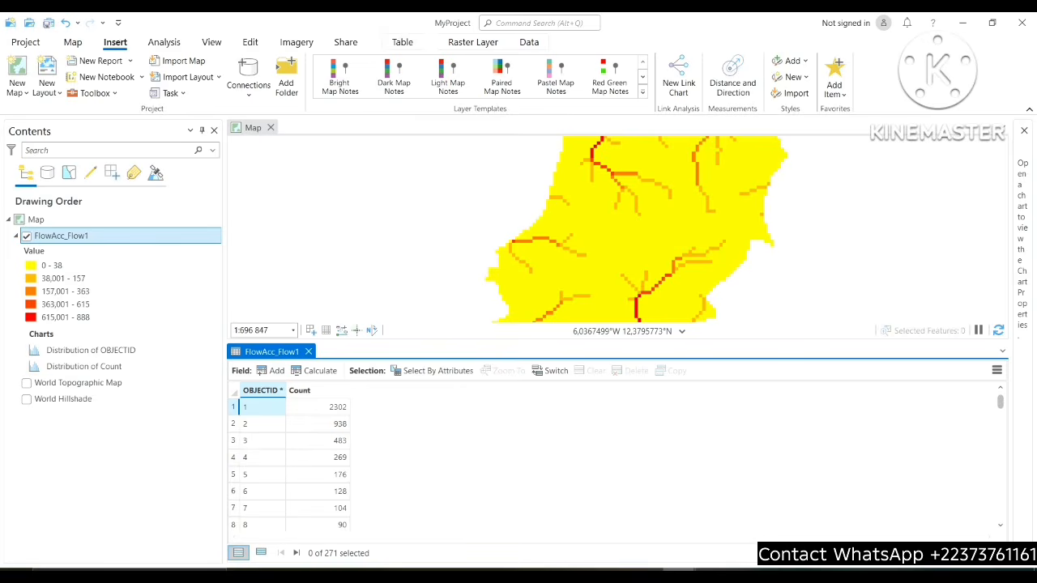
scroll(268, 454, down, 18)
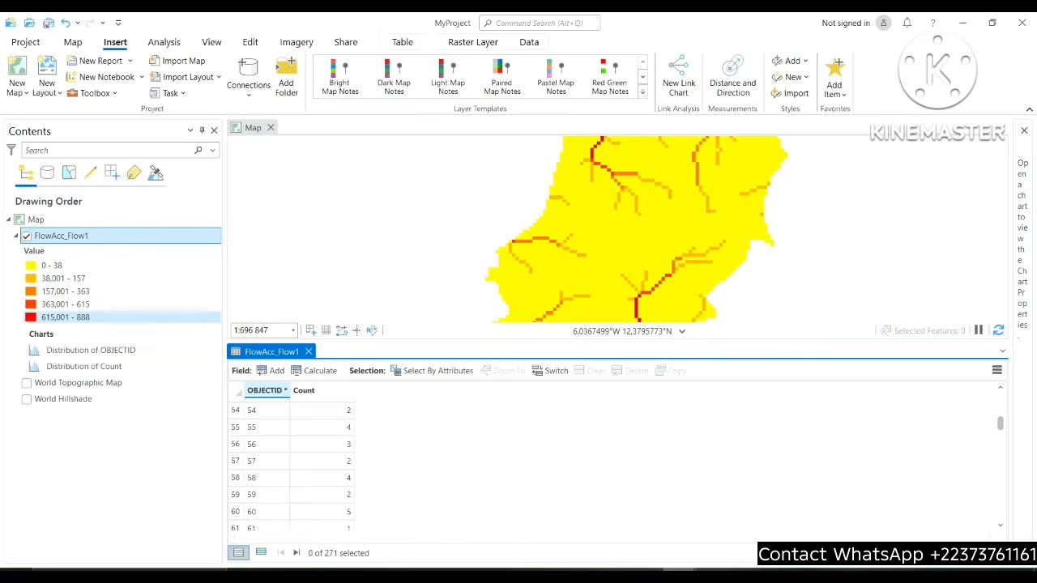
scroll(272, 459, down, 20)
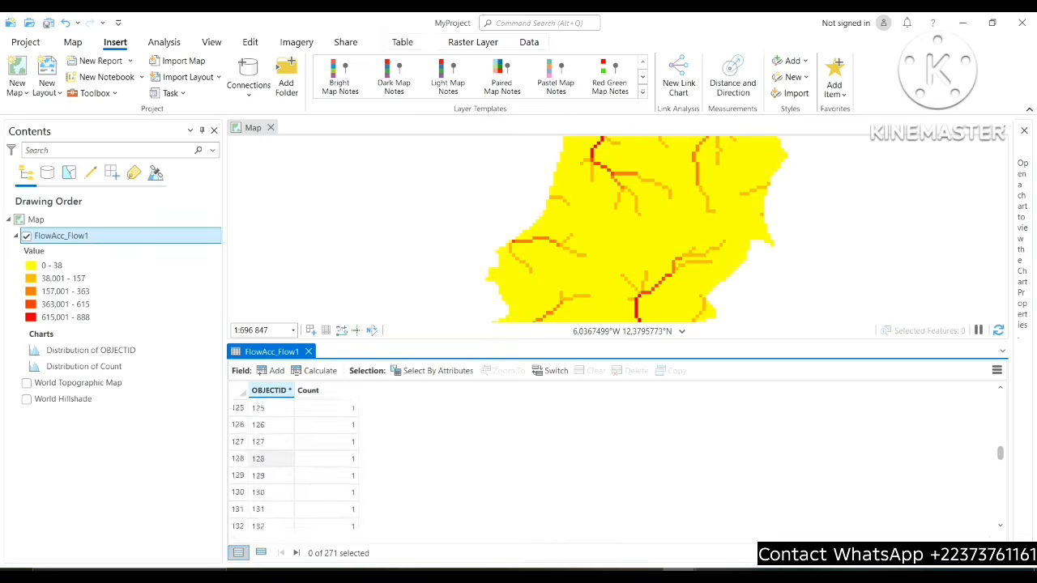
scroll(271, 459, down, 20)
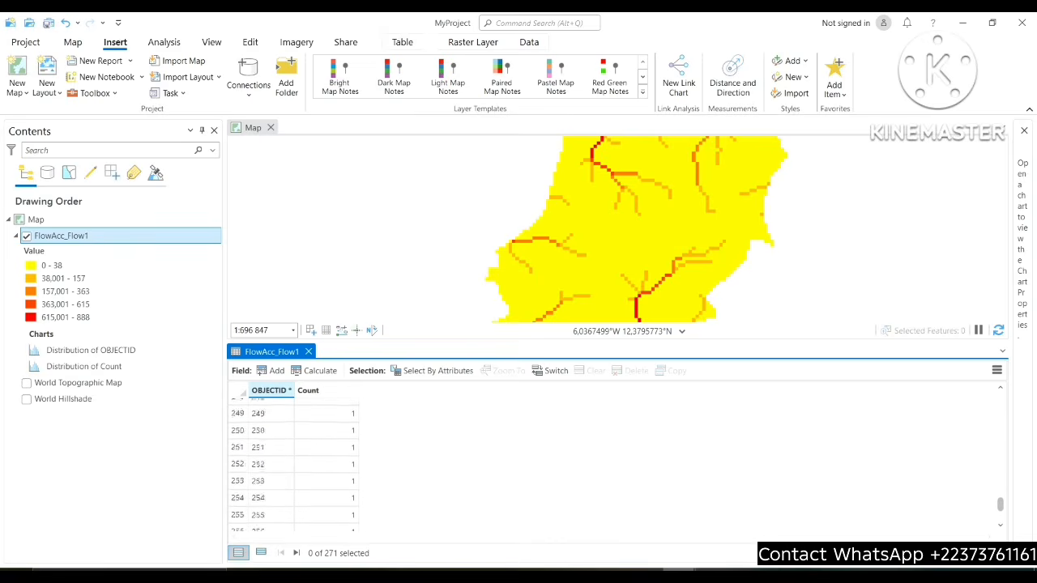
scroll(267, 458, down, 5)
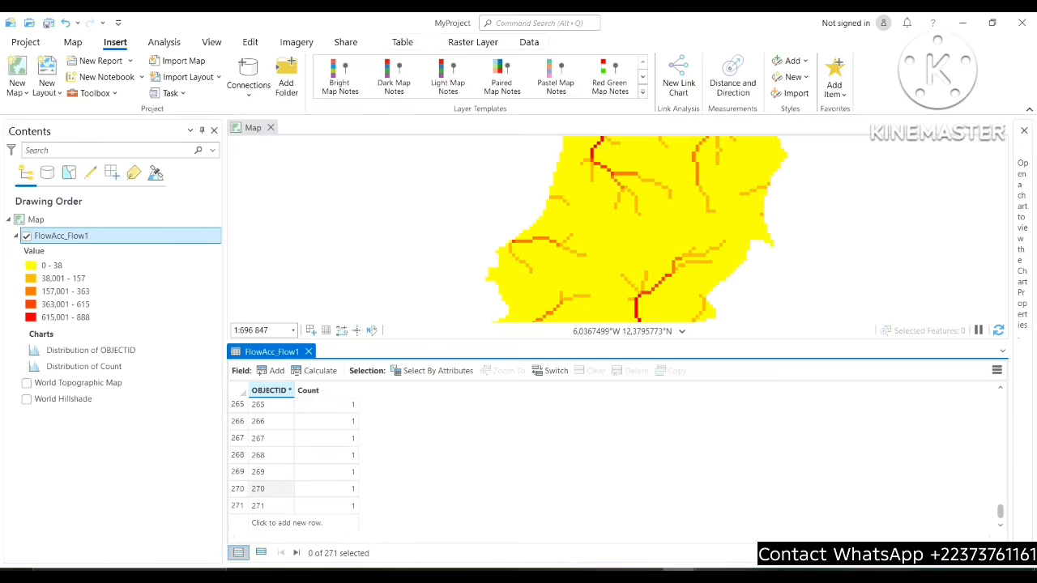
scroll(272, 486, up, 3)
scroll(272, 470, up, 15)
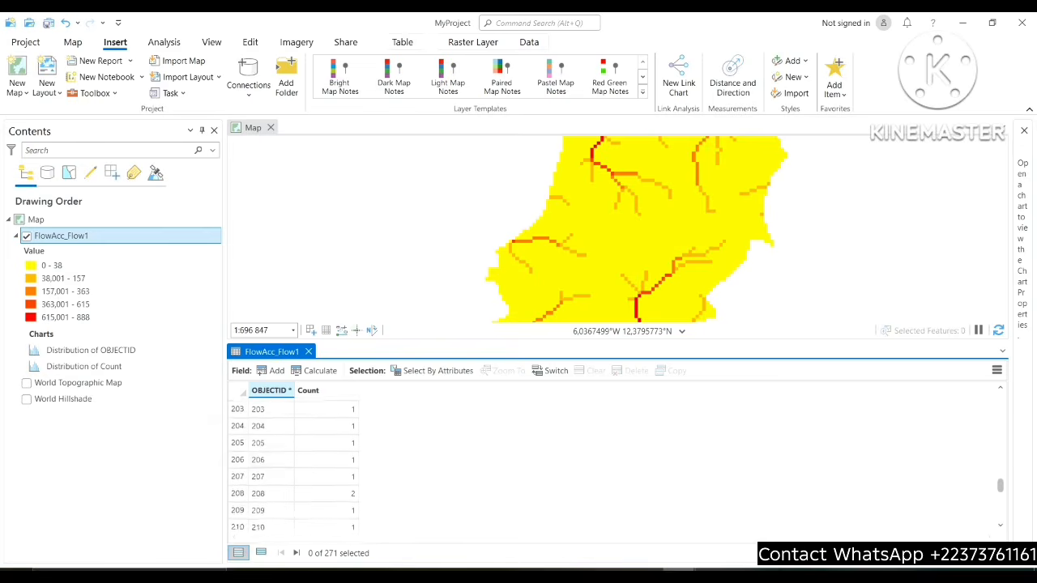
scroll(271, 462, up, 6)
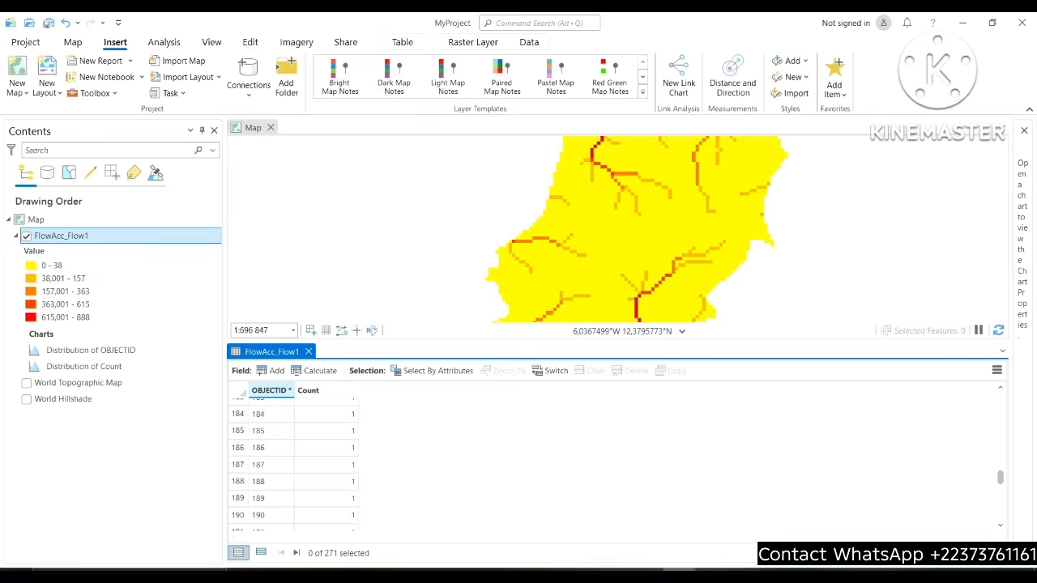
Create a histogram chart for the FlowAcc_Flow1 layer without choosing a variable, and close the chart view and attribute table
right_click(89, 236)
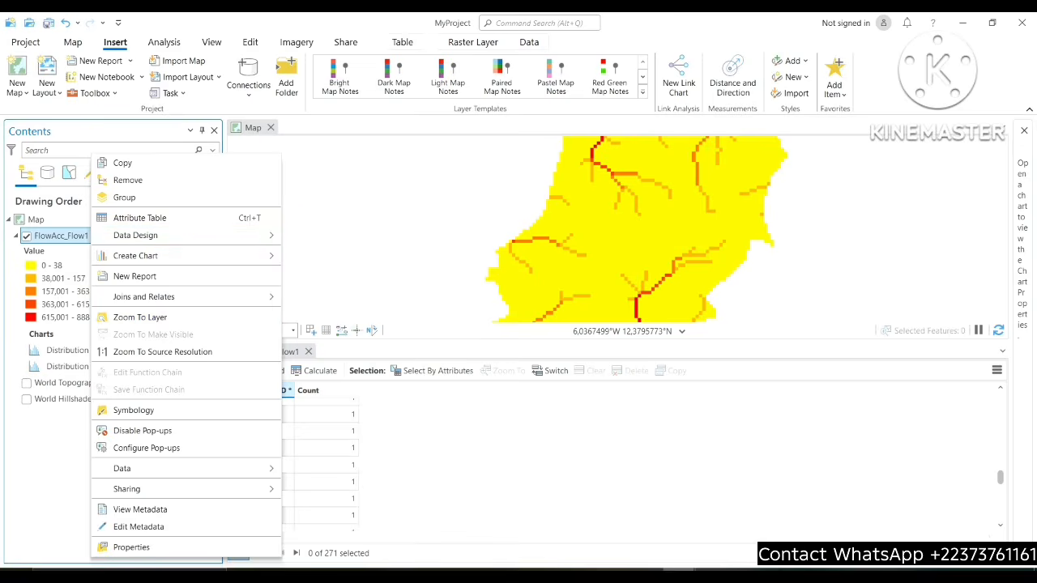
mouse_move(187, 256)
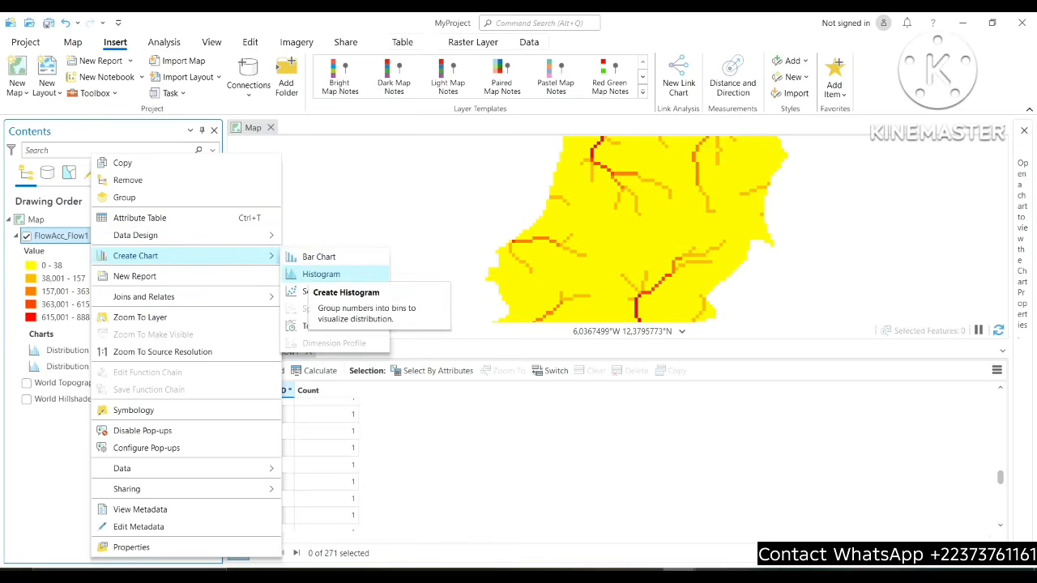
click(321, 273)
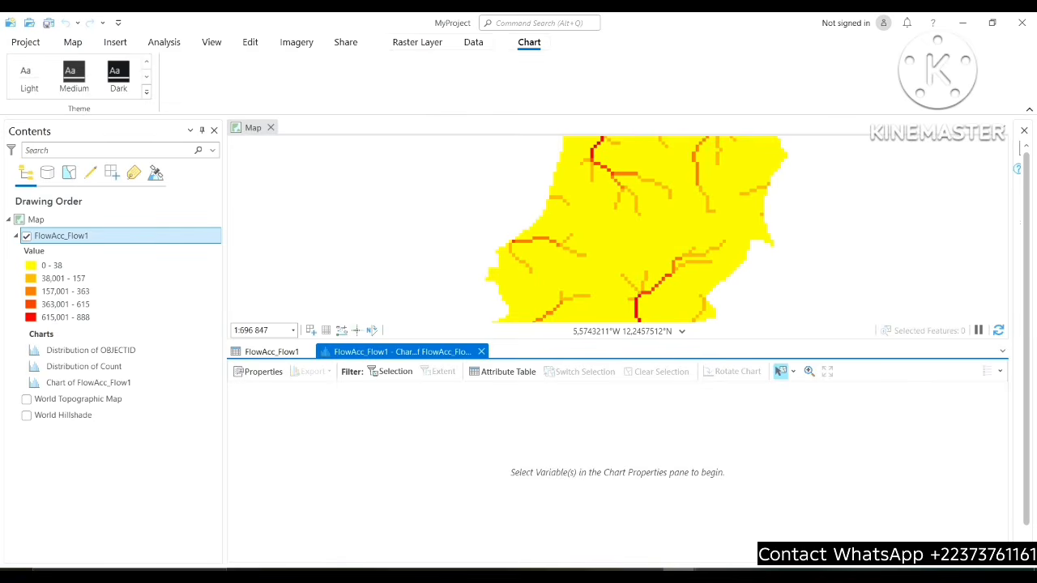
click(481, 351)
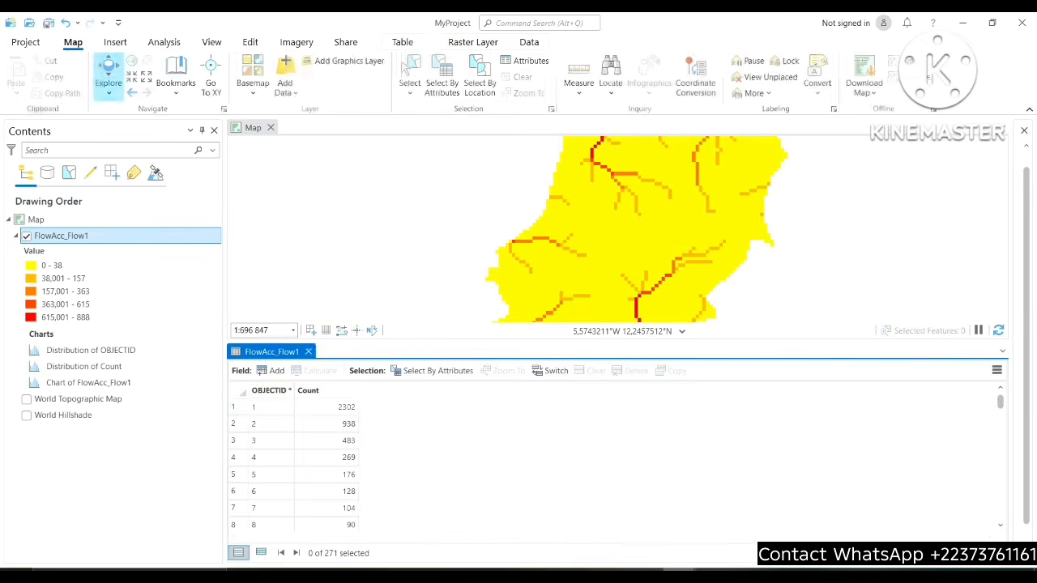
click(307, 352)
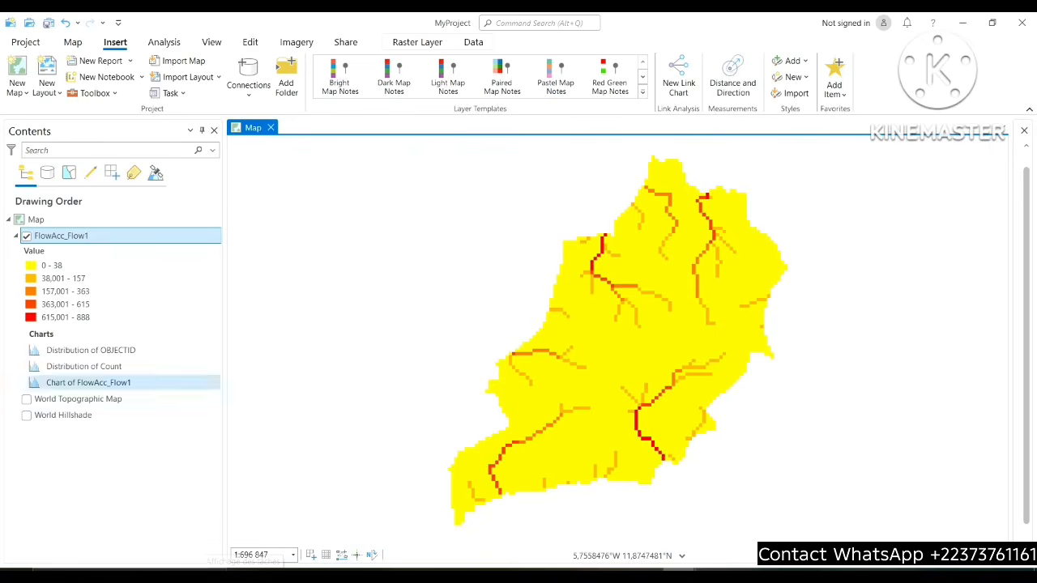
Open the geoprocessing toolboxes, search the tools for "int", and return to the toolbox list
click(163, 42)
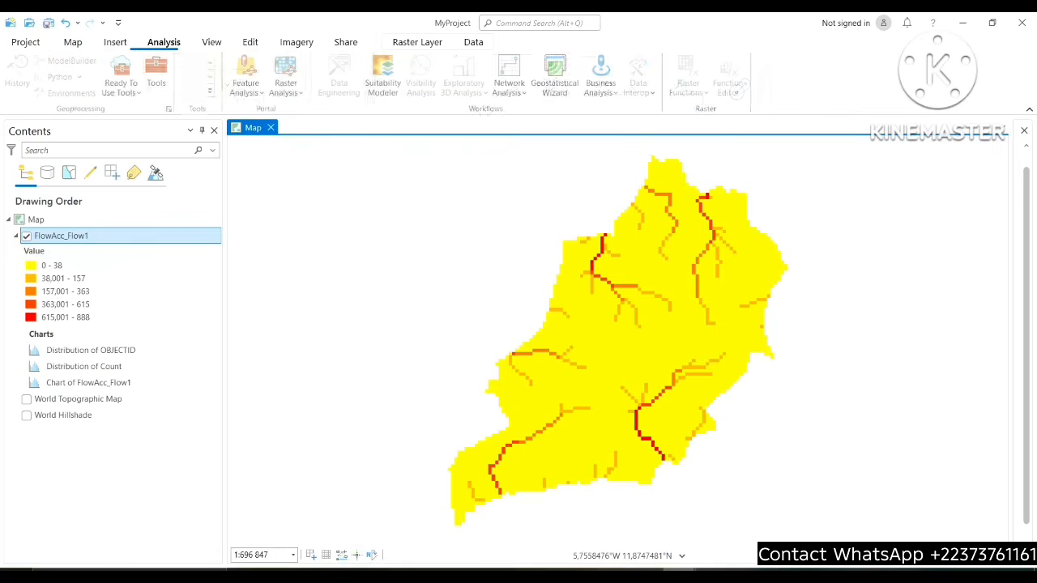
click(158, 75)
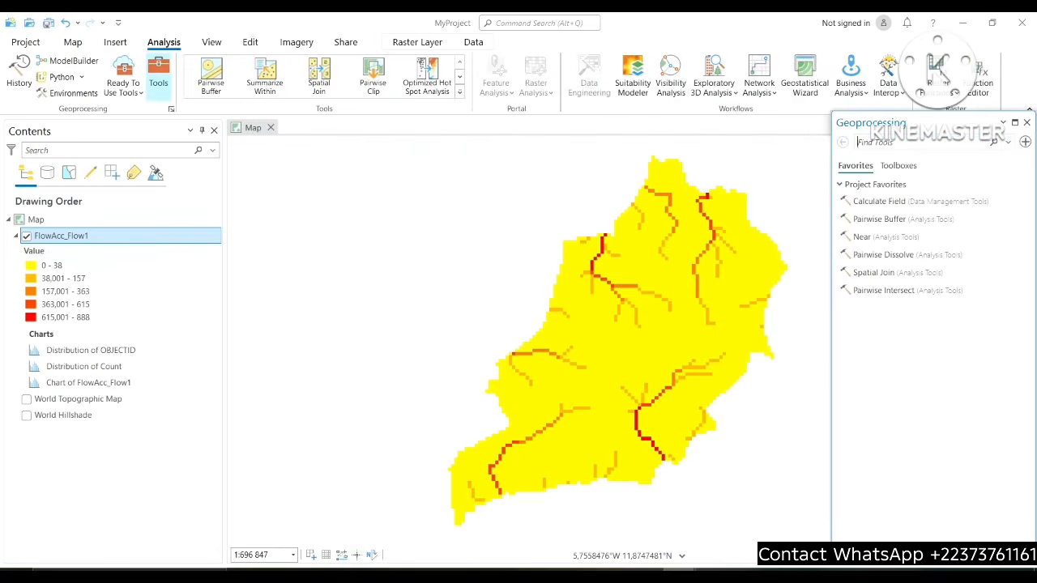
click(899, 165)
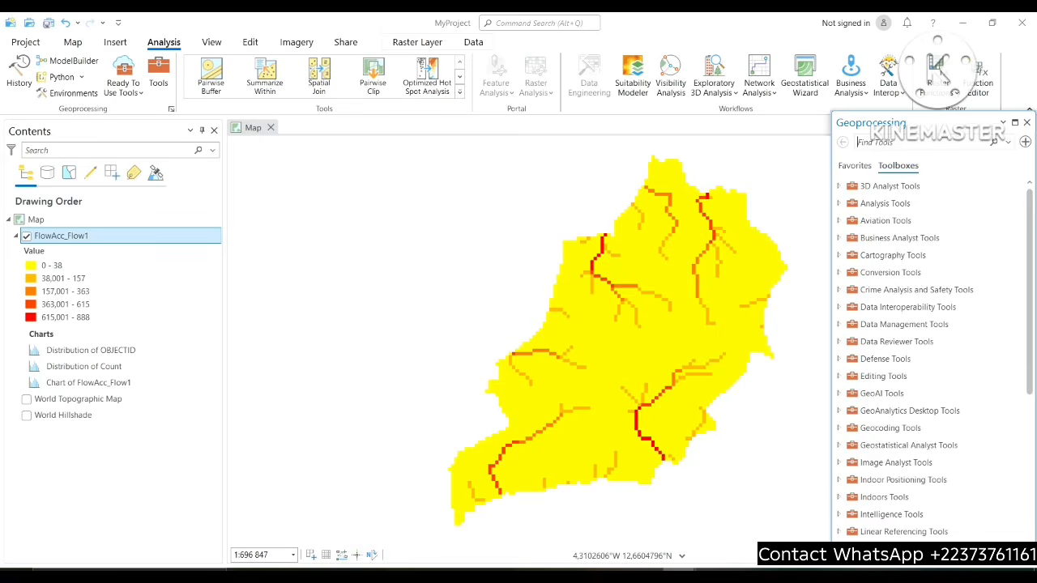
text(int)
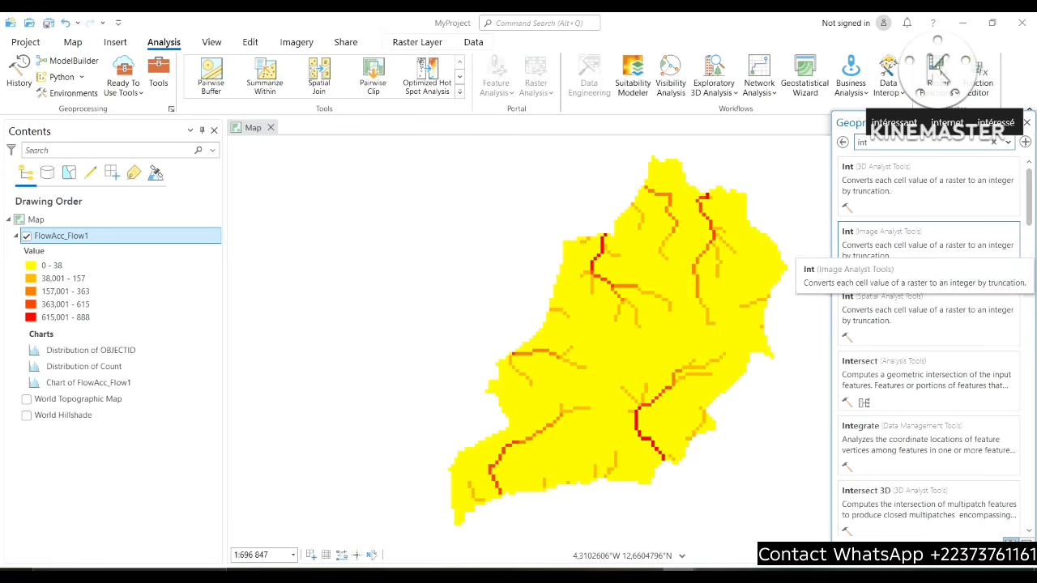
click(842, 142)
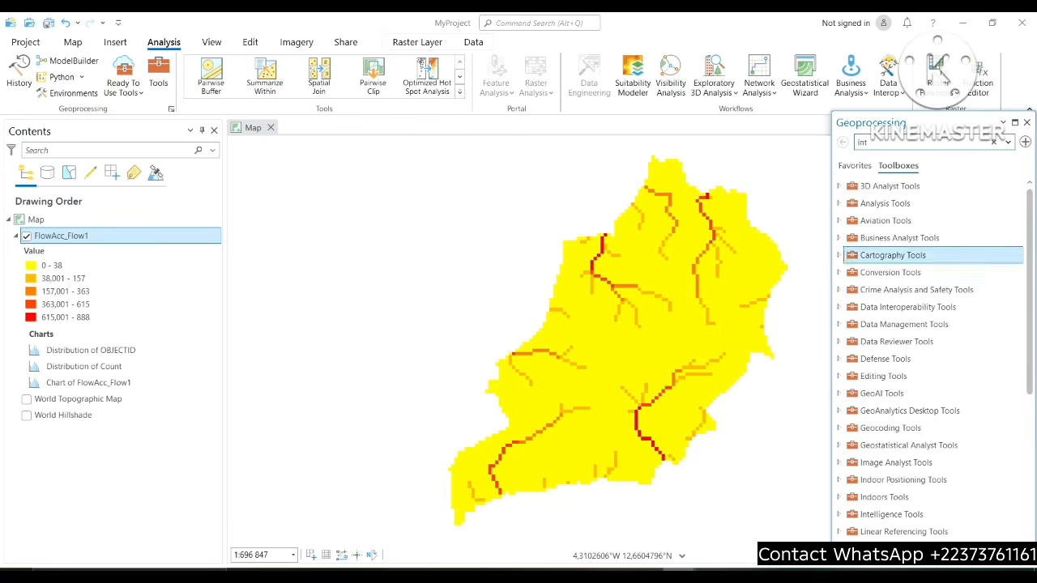
Open the Int tool from the Math toolset of the Spatial Analyst Tools
scroll(932, 421, down, 5)
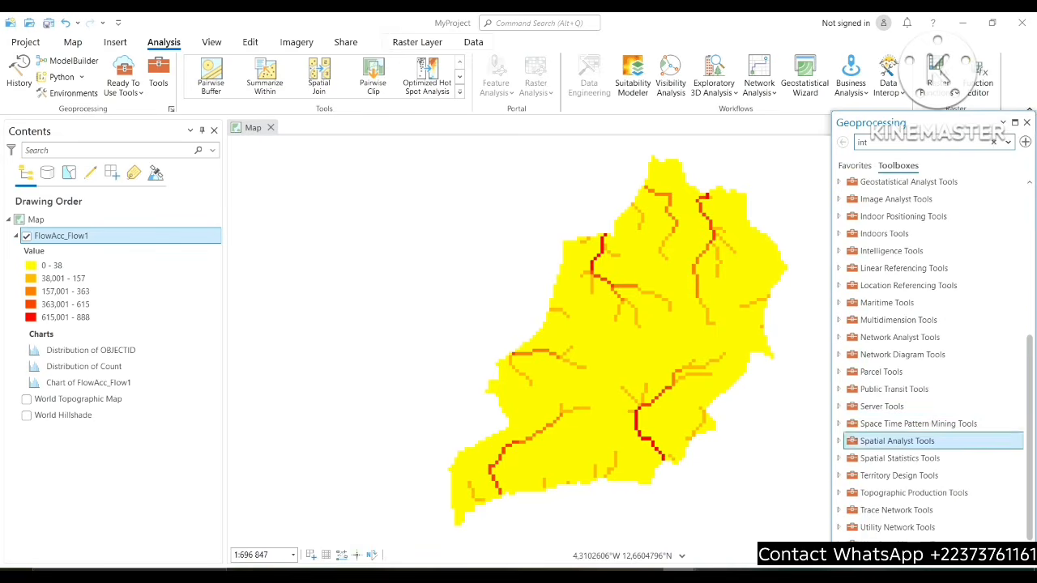
click(897, 441)
scroll(891, 449, down, 3)
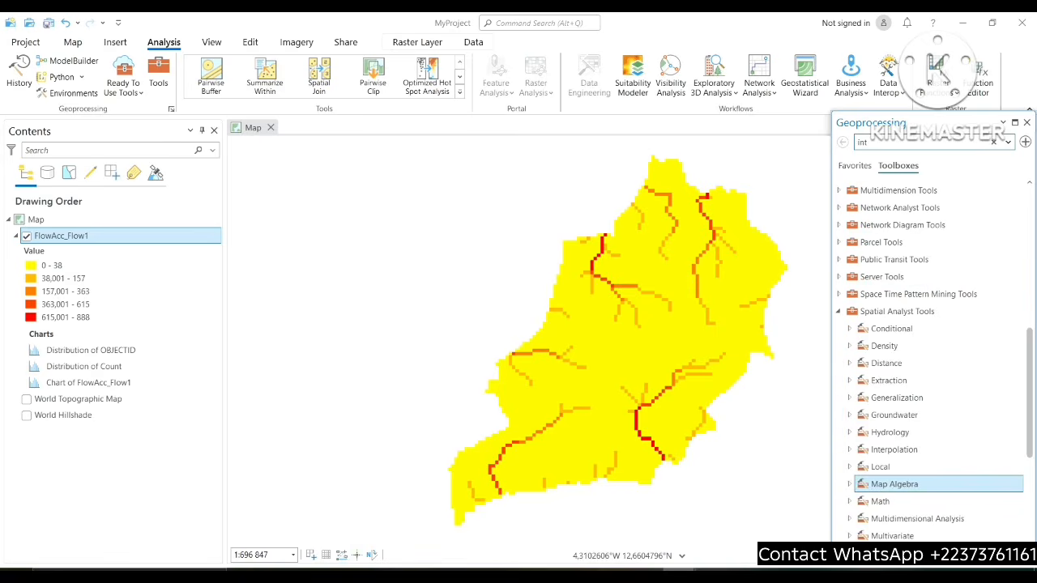
click(881, 501)
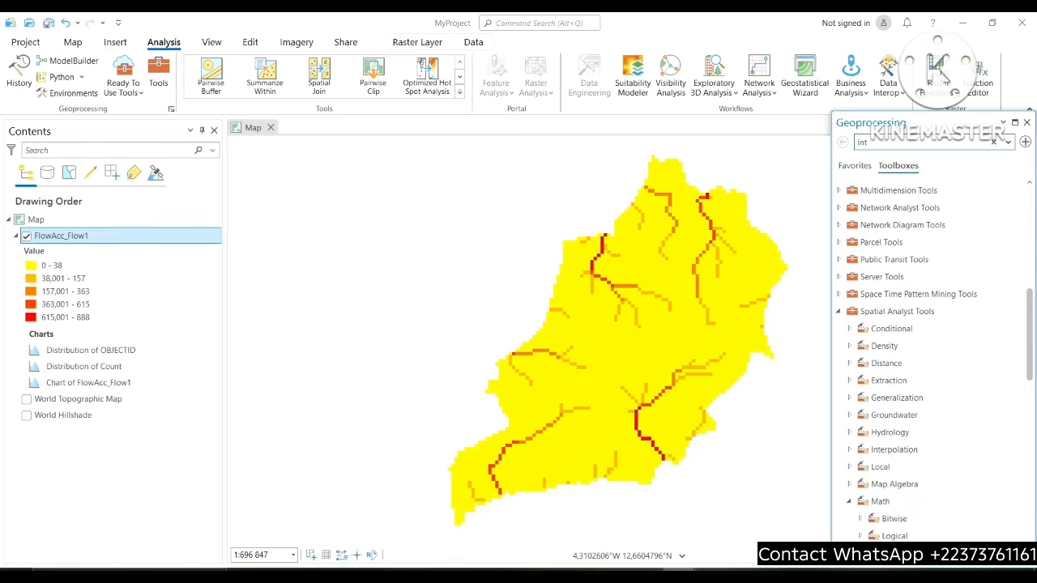
scroll(881, 502, down, 6)
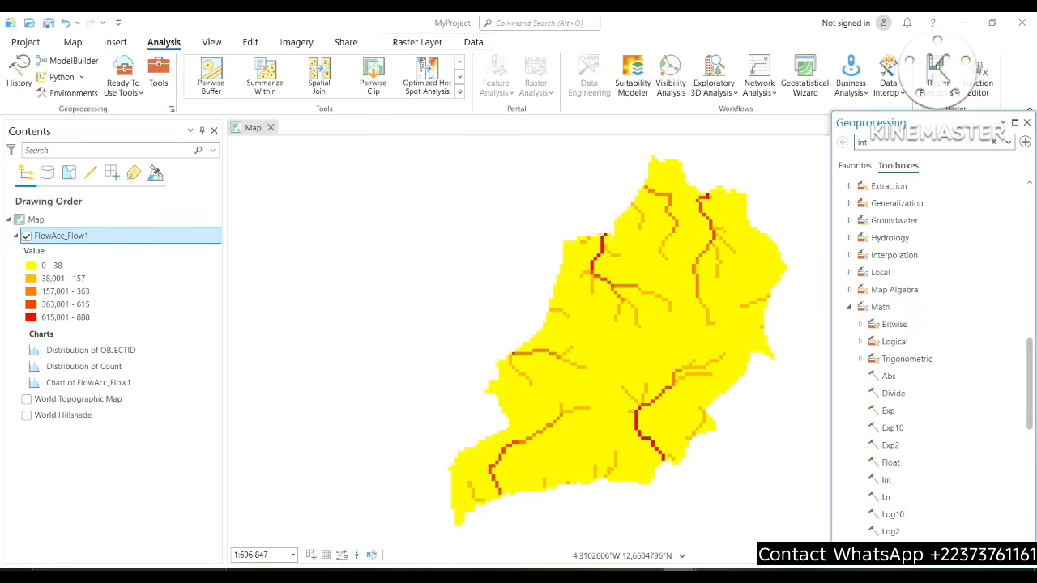
click(886, 480)
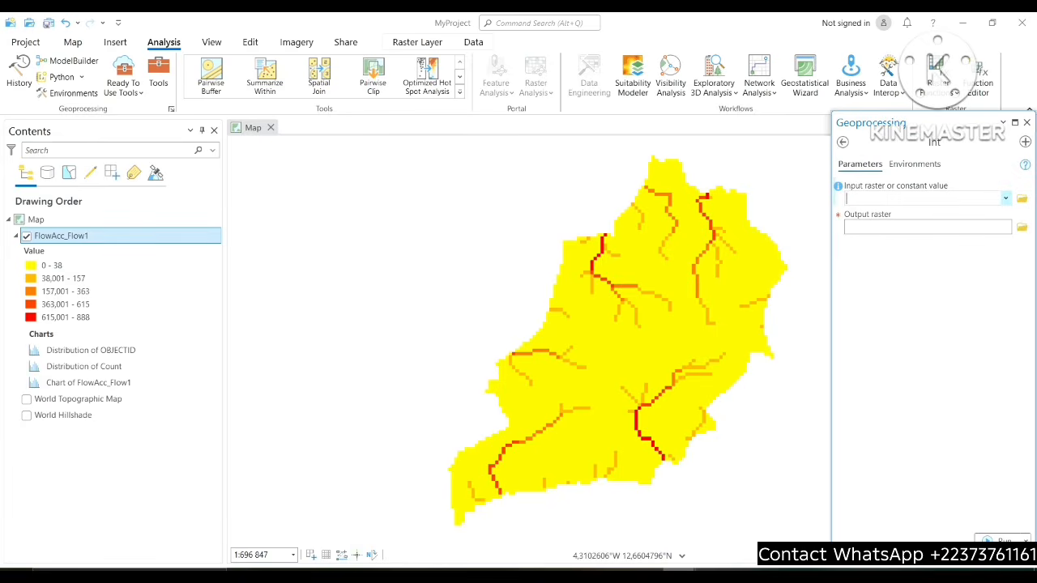
Run the Int tool with FlowAcc_Flow1 as the input raster, keeping the default output name
click(1006, 199)
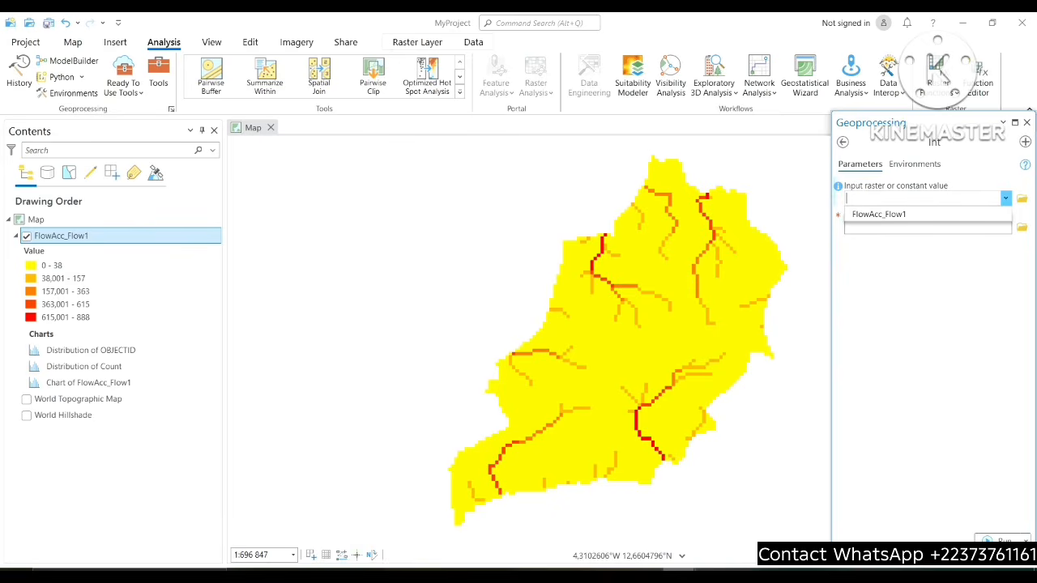
click(880, 215)
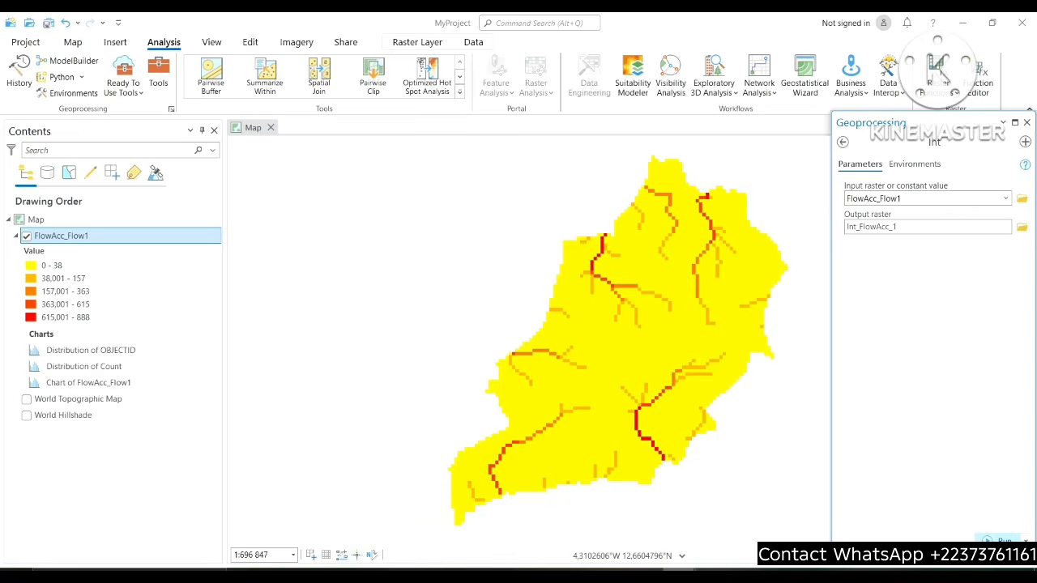
click(1002, 541)
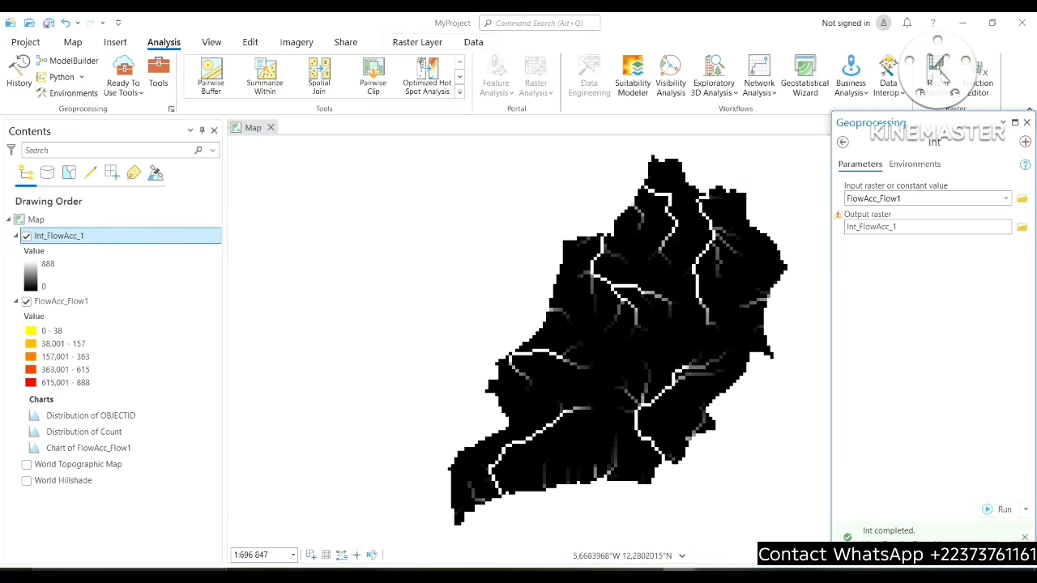
Check the fields in the Int_FlowAcc_1 raster's attribute table and close the table
right_click(95, 236)
click(142, 218)
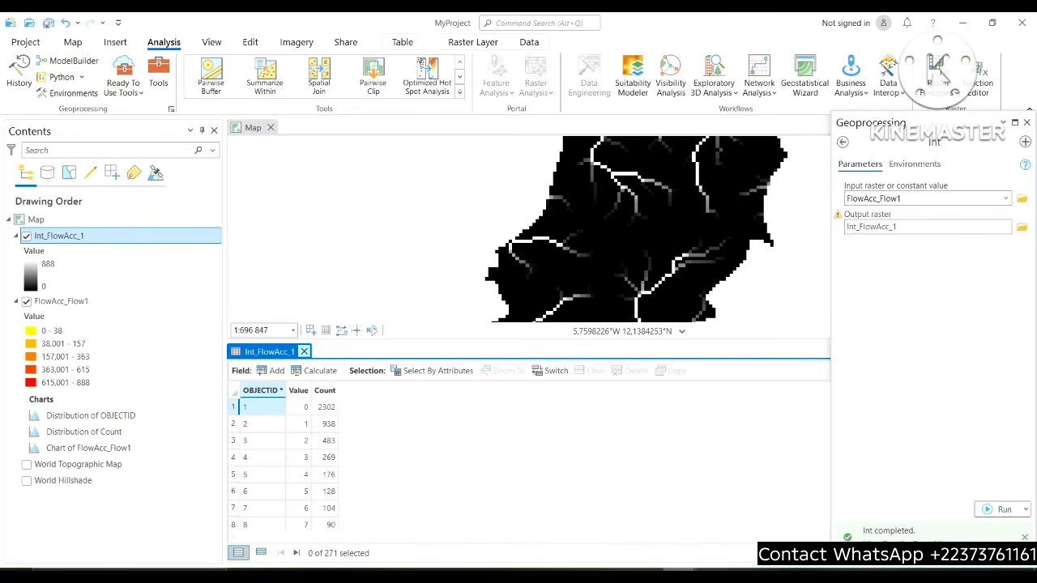
click(303, 351)
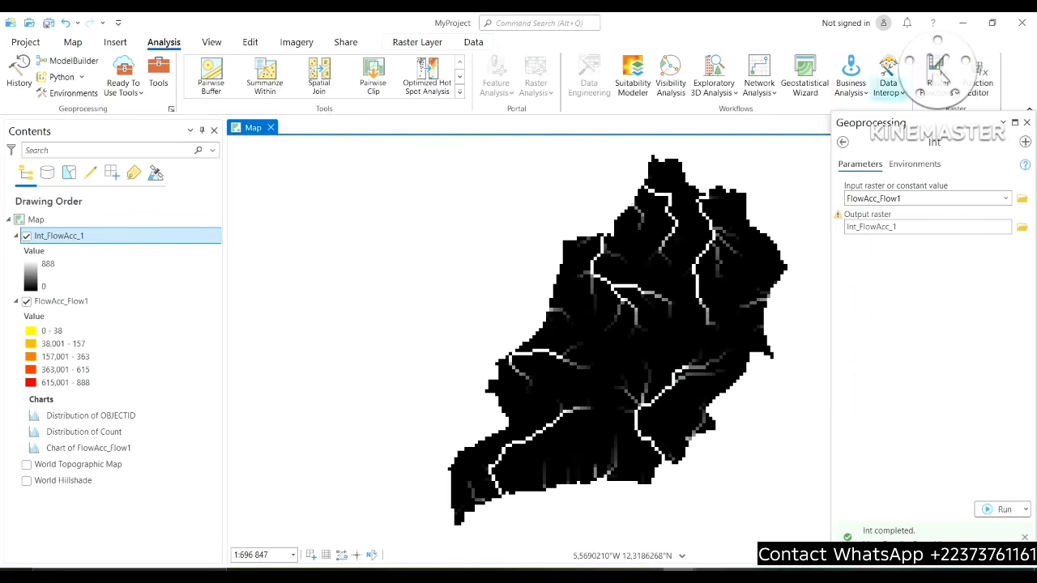
Search the geoprocessing tools for "Build raster" and open the Build Raster Attribute Table tool
click(842, 142)
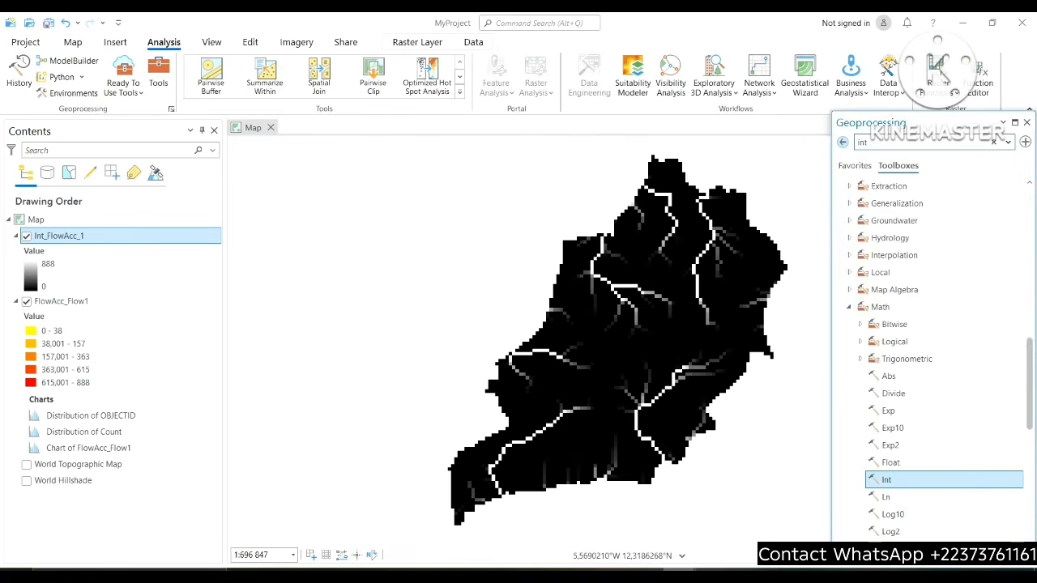
double_click(861, 142)
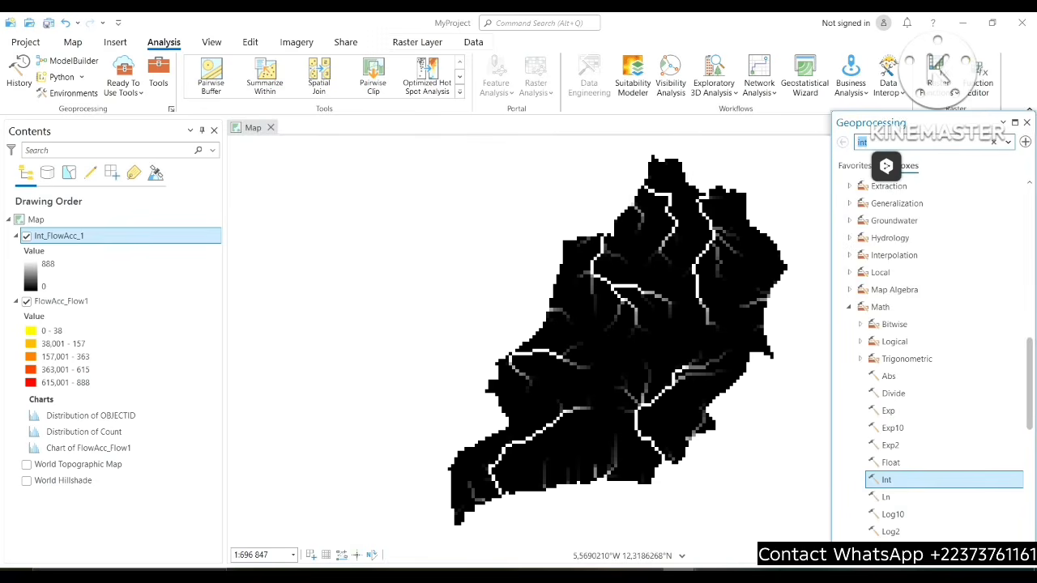
text(B)
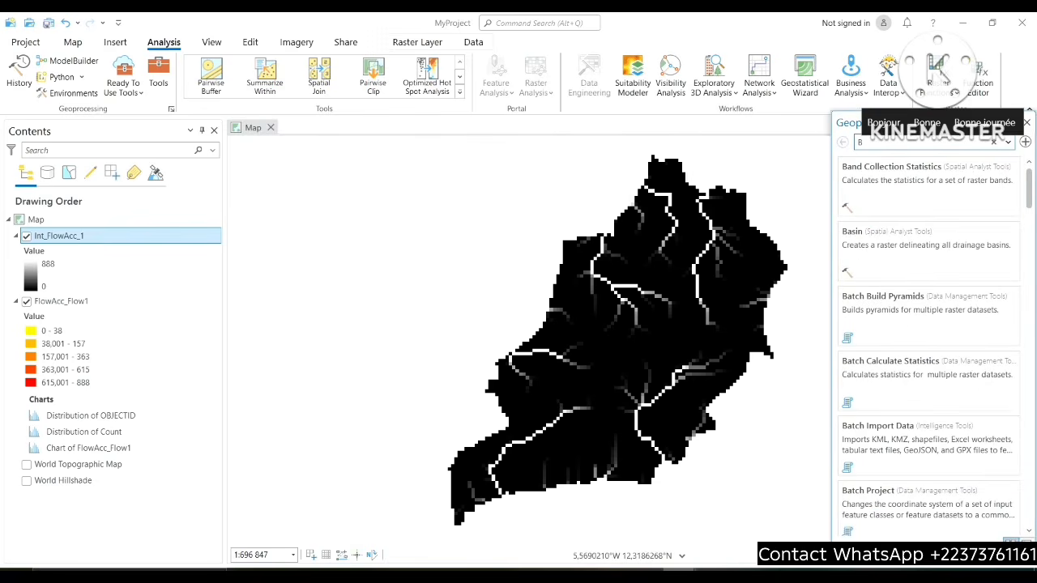
text(uild)
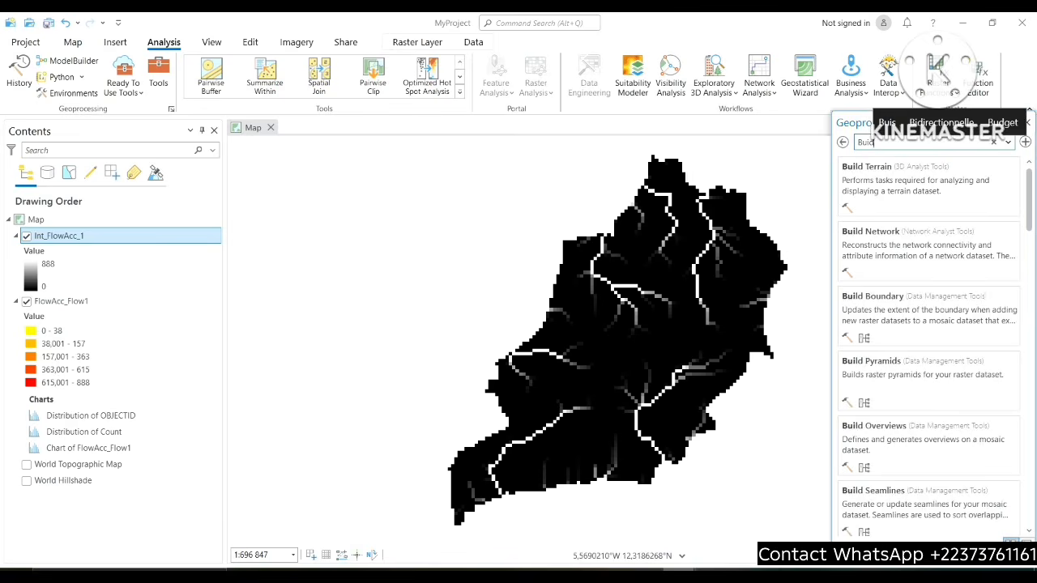
text( raster)
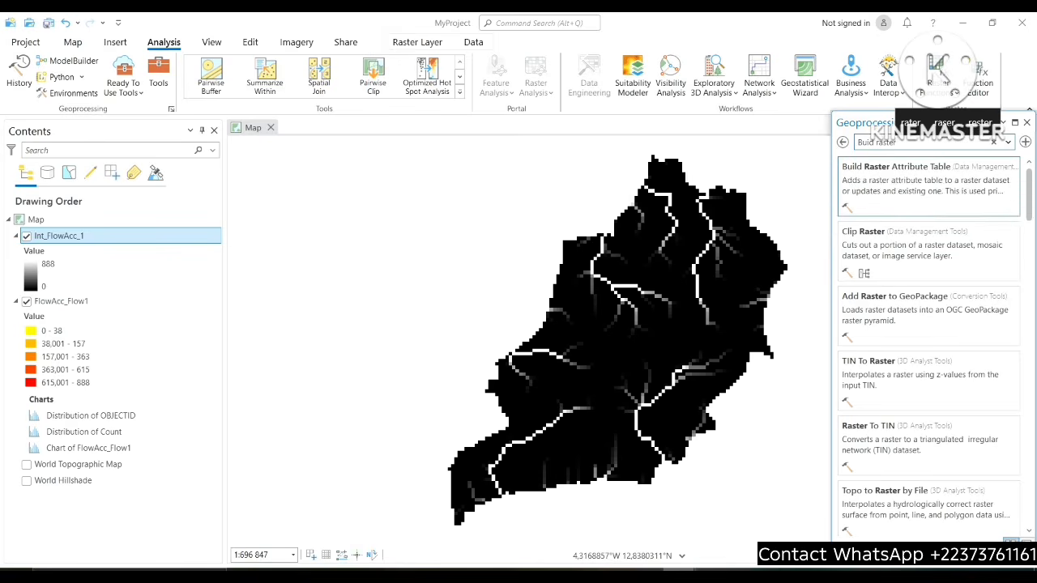
click(896, 167)
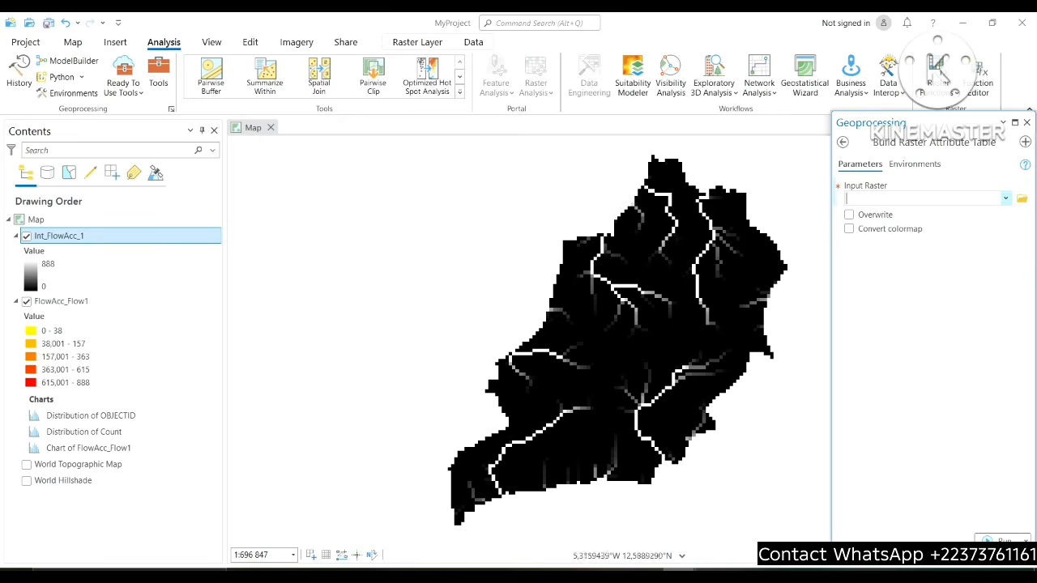
Run Build Raster Attribute Table with Int_FlowAcc_1 as the input raster and the Overwrite option enabled
click(1005, 198)
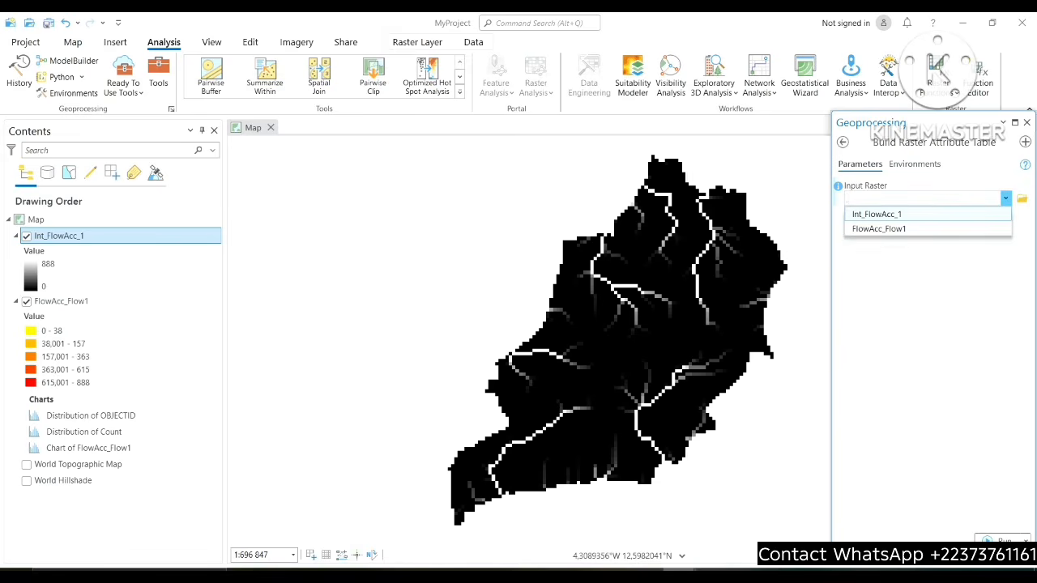
click(891, 214)
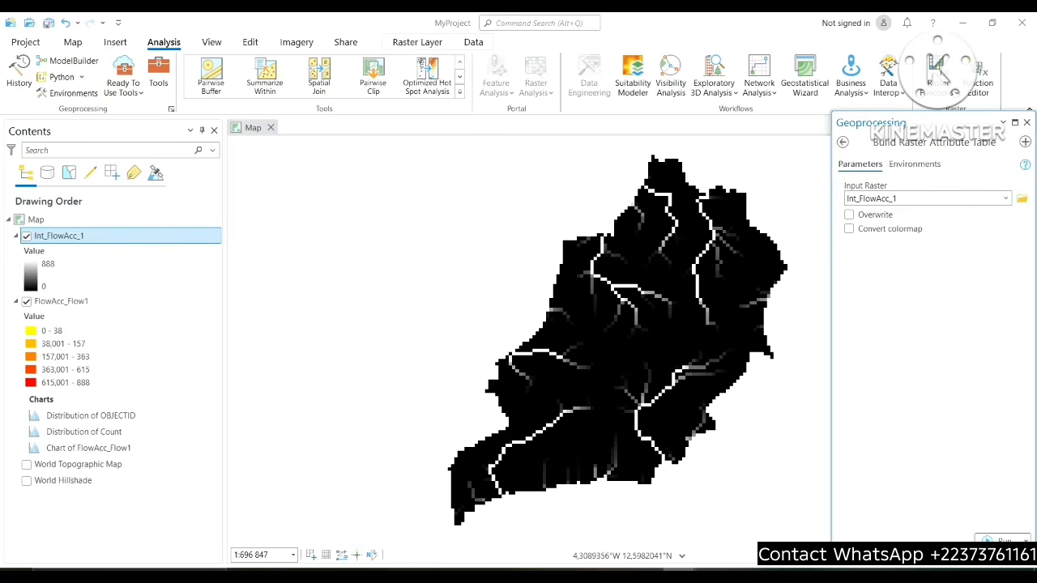
click(849, 214)
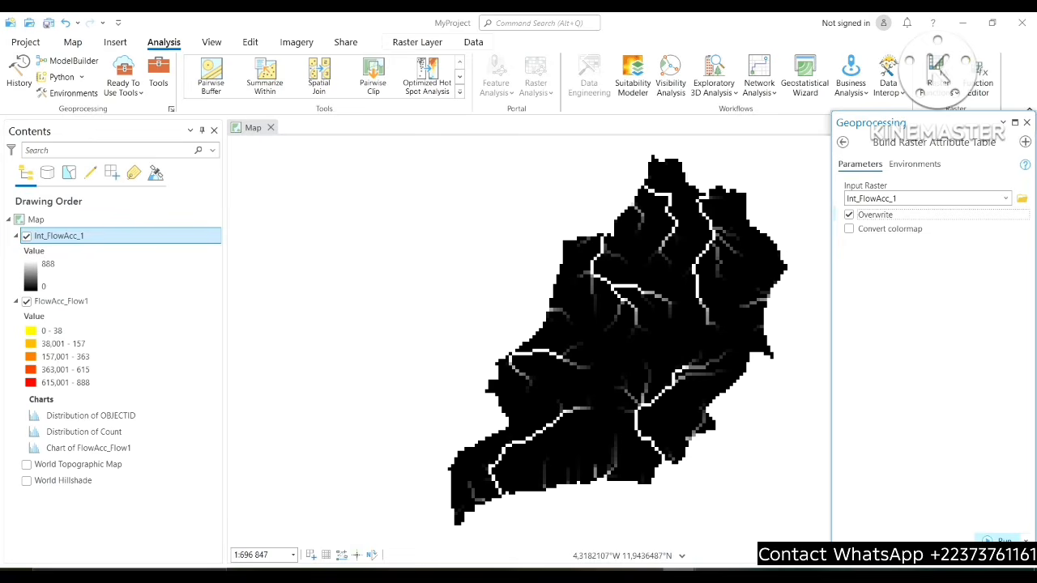
click(1004, 540)
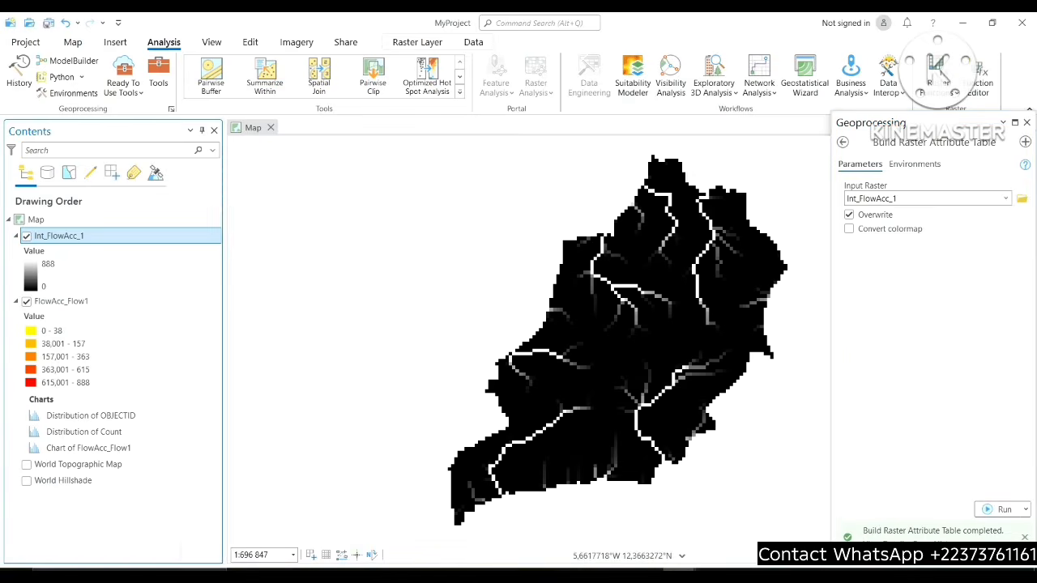
Open the attribute tables of Int_FlowAcc_1 and FlowAcc_Flow1 to compare their fields, ending on the Int_FlowAcc_1 table
right_click(81, 235)
click(133, 218)
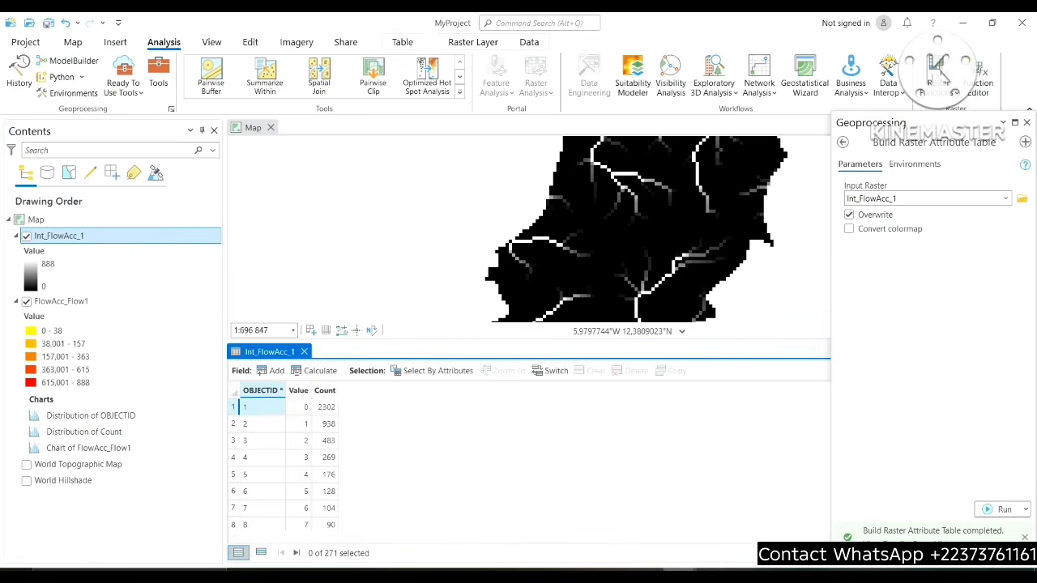
right_click(61, 300)
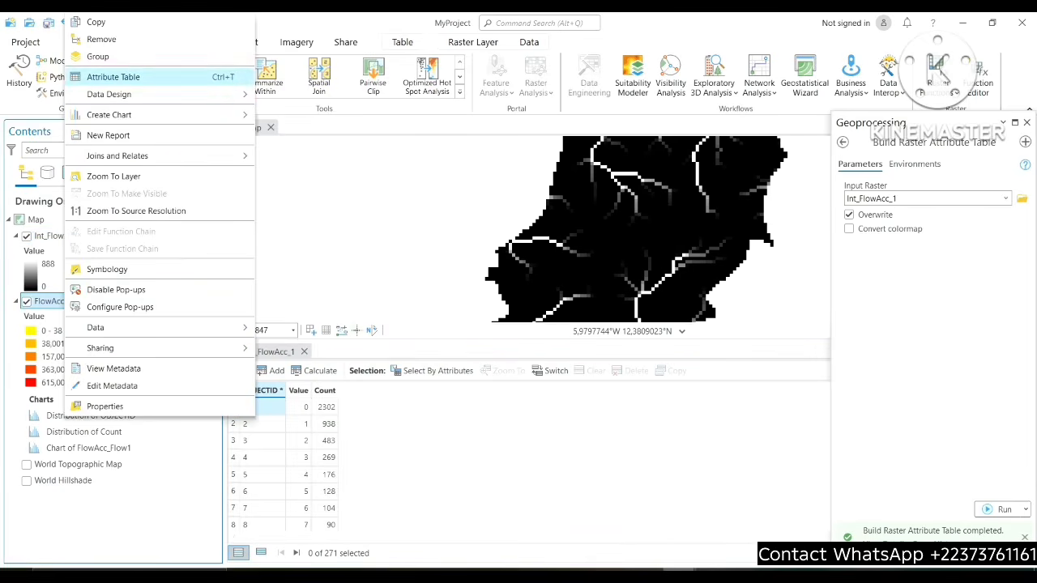
click(113, 76)
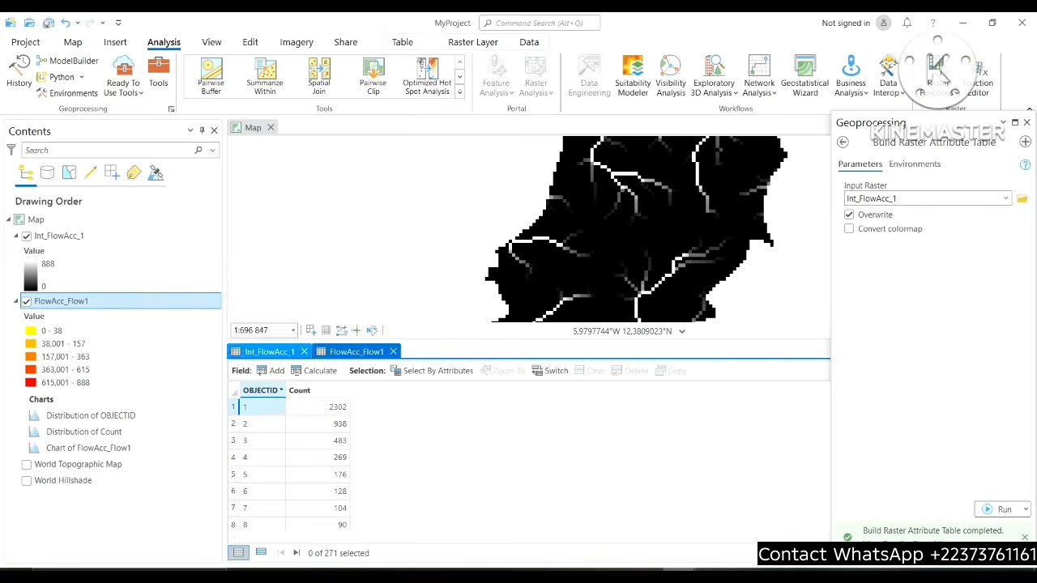
click(270, 351)
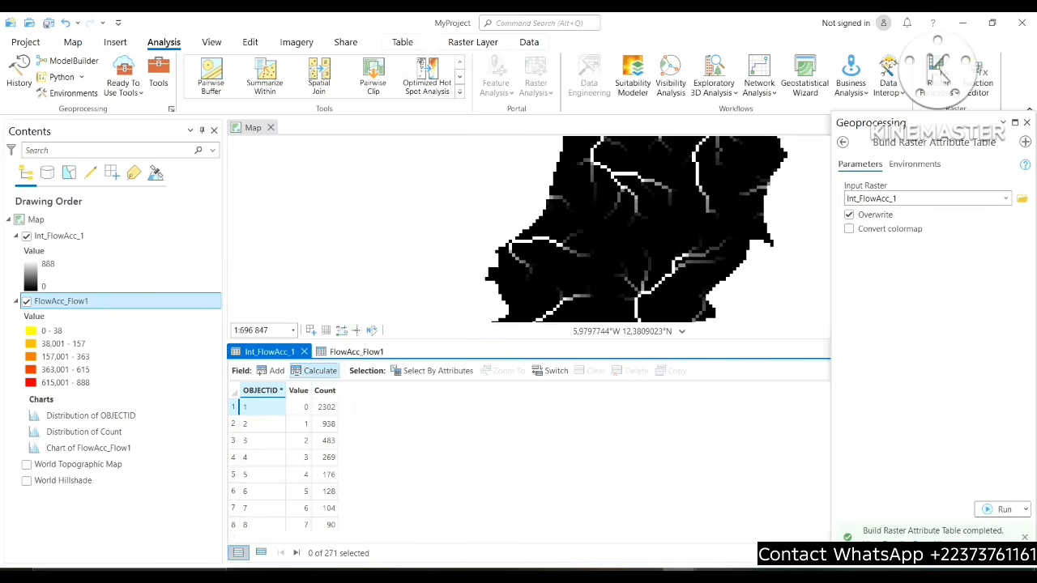
Widen the Count and Value columns of the Int_FlowAcc_1 table and examine its records down to the last row
drag(338, 390, 411, 390)
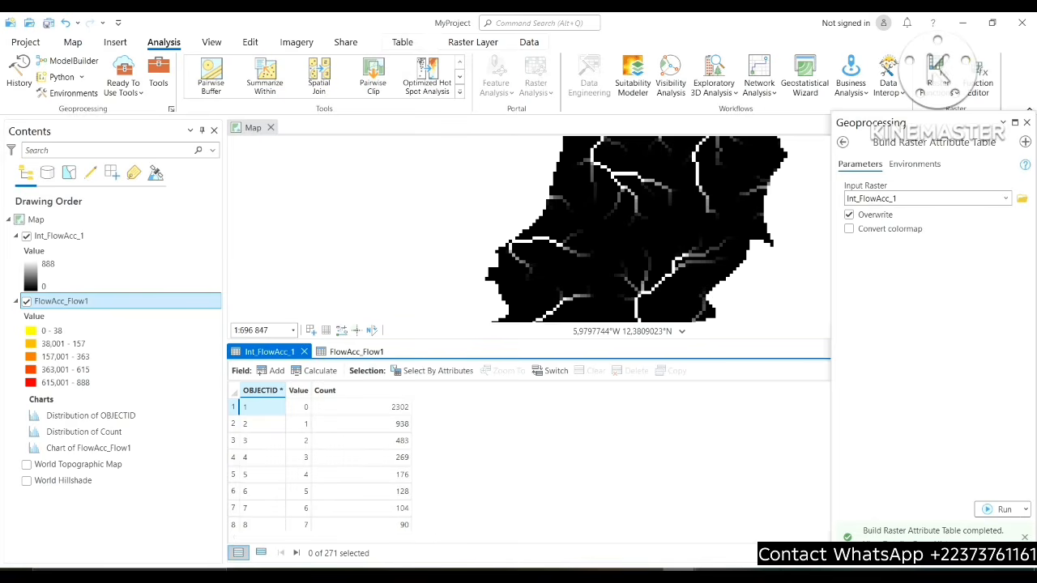
drag(312, 390, 357, 391)
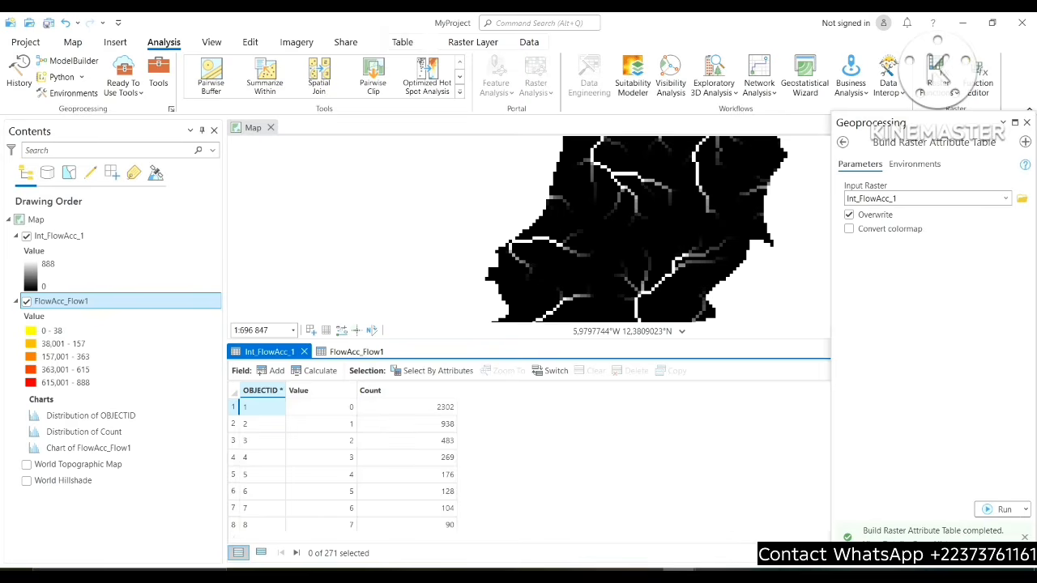
scroll(344, 466, down, 9)
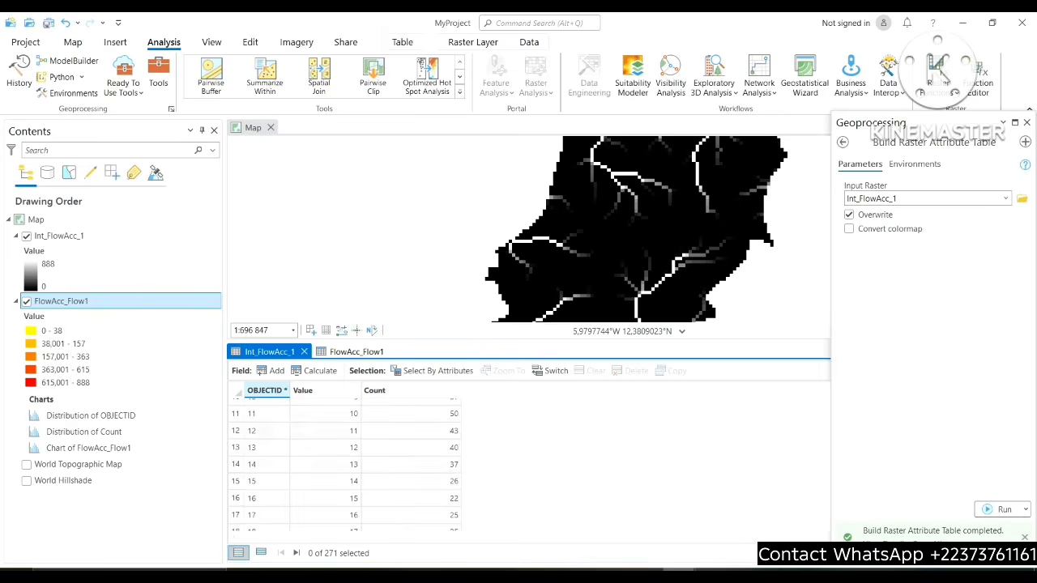
scroll(344, 466, down, 19)
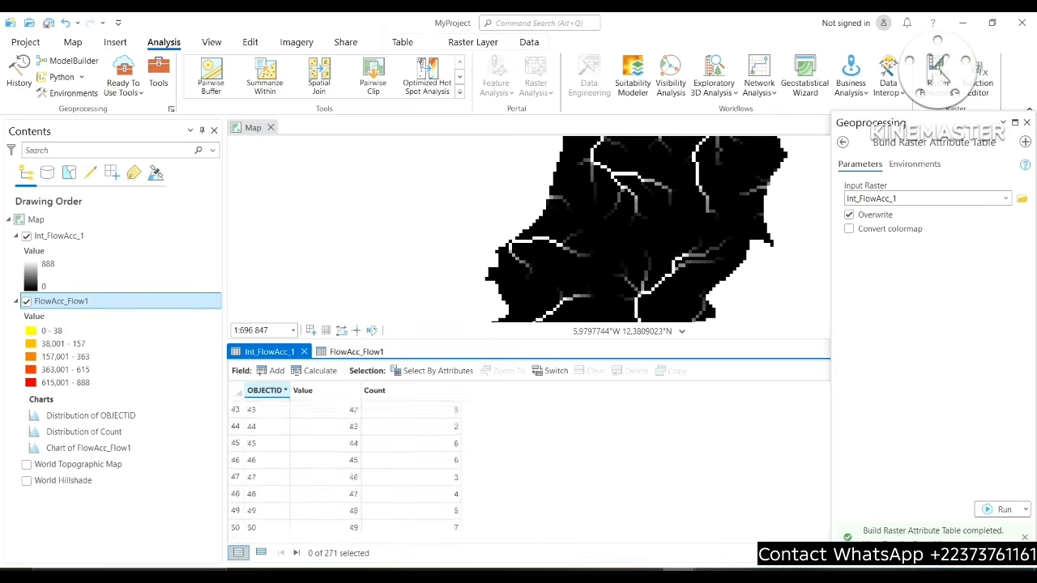
scroll(344, 466, down, 20)
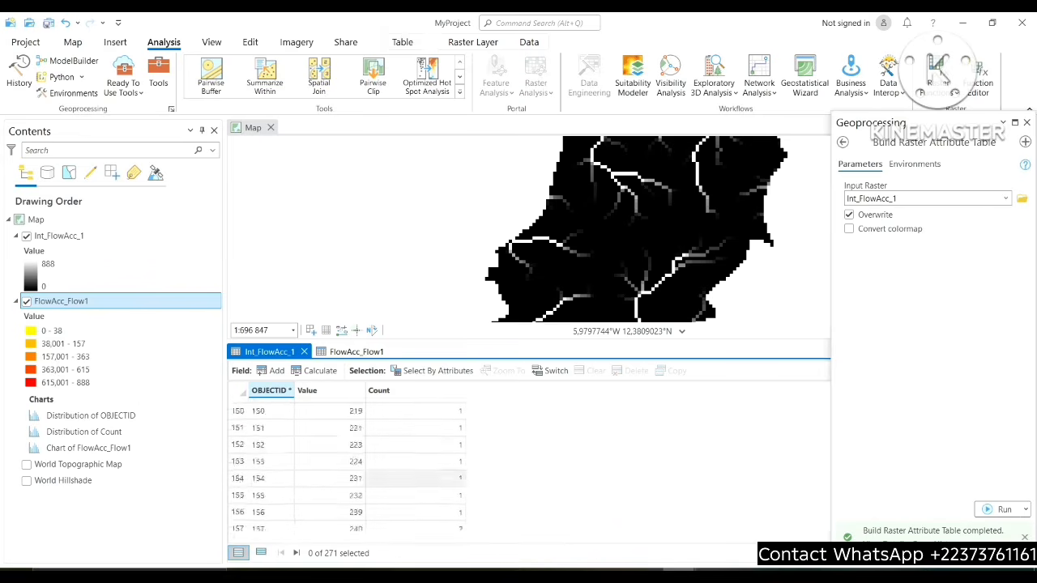
scroll(344, 466, down, 5)
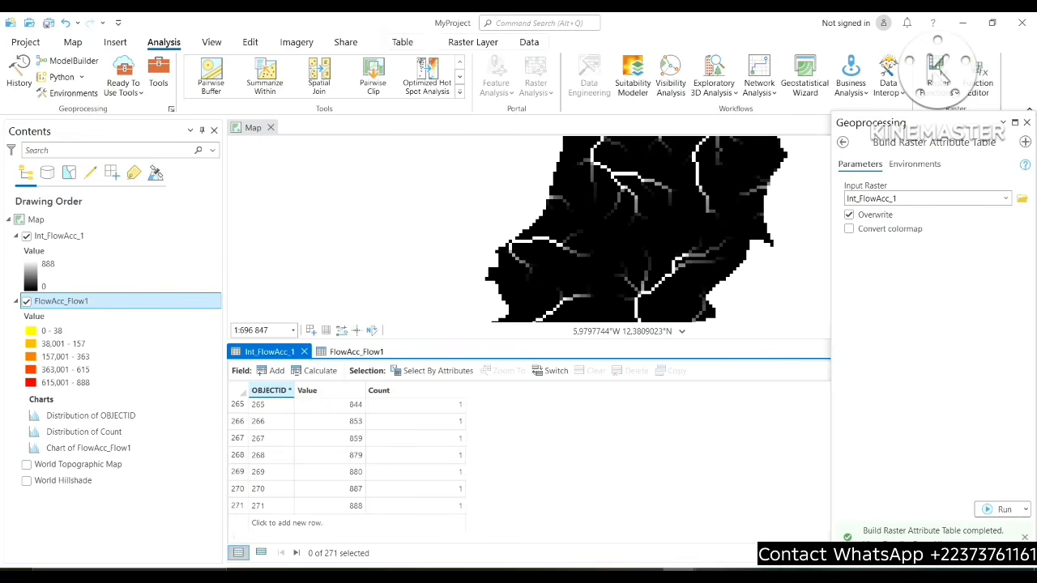
Create a histogram chart for the Int_FlowAcc_1 raster layer
click(60, 236)
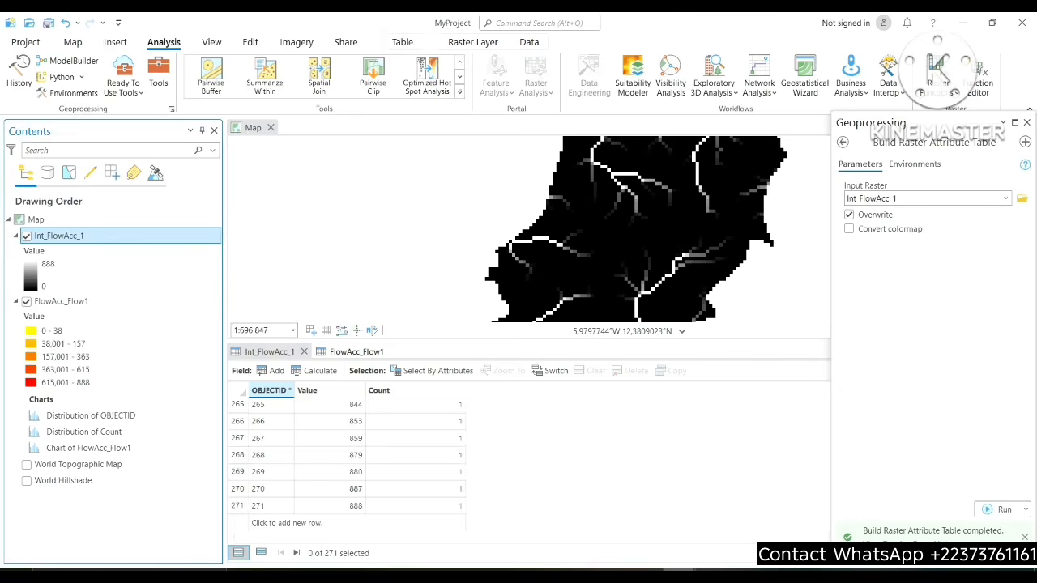
right_click(64, 235)
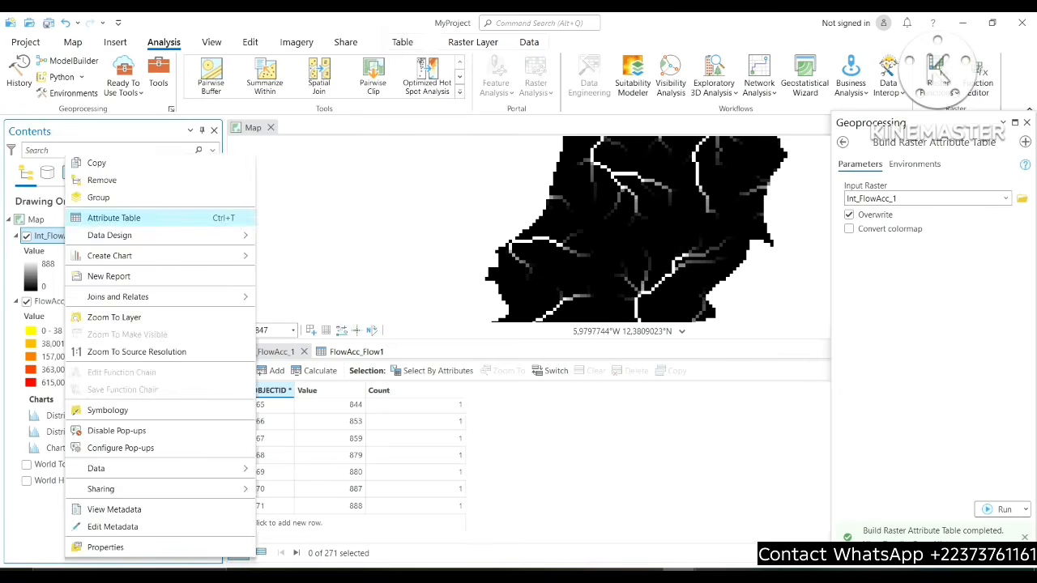
click(113, 218)
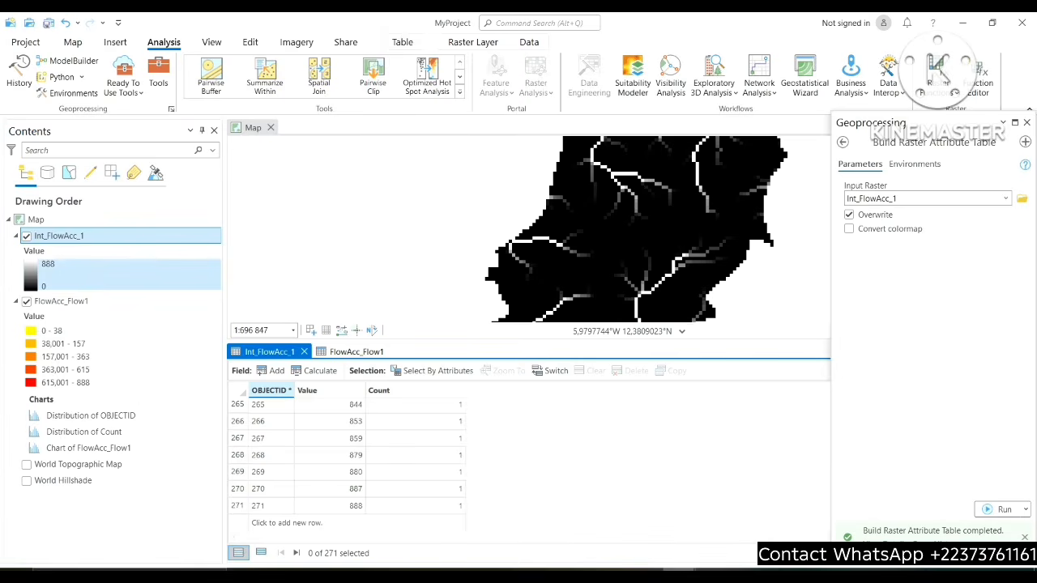
right_click(59, 236)
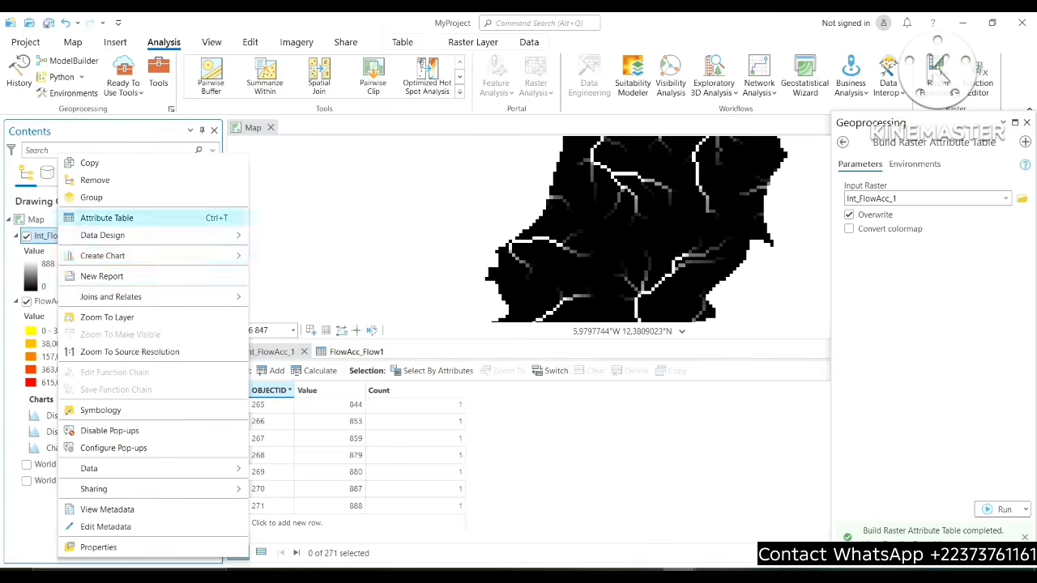
mouse_move(122, 255)
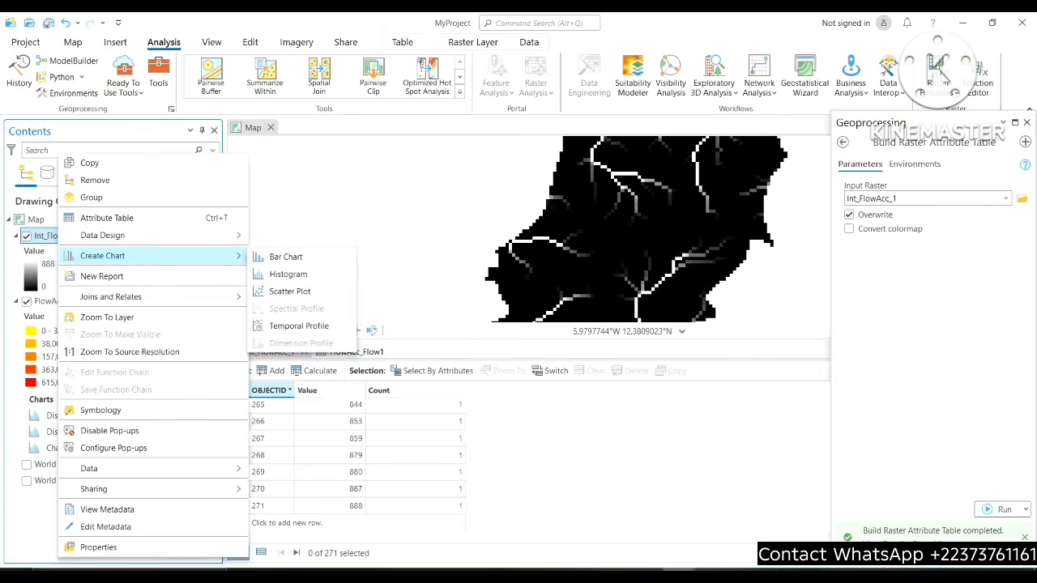
click(288, 274)
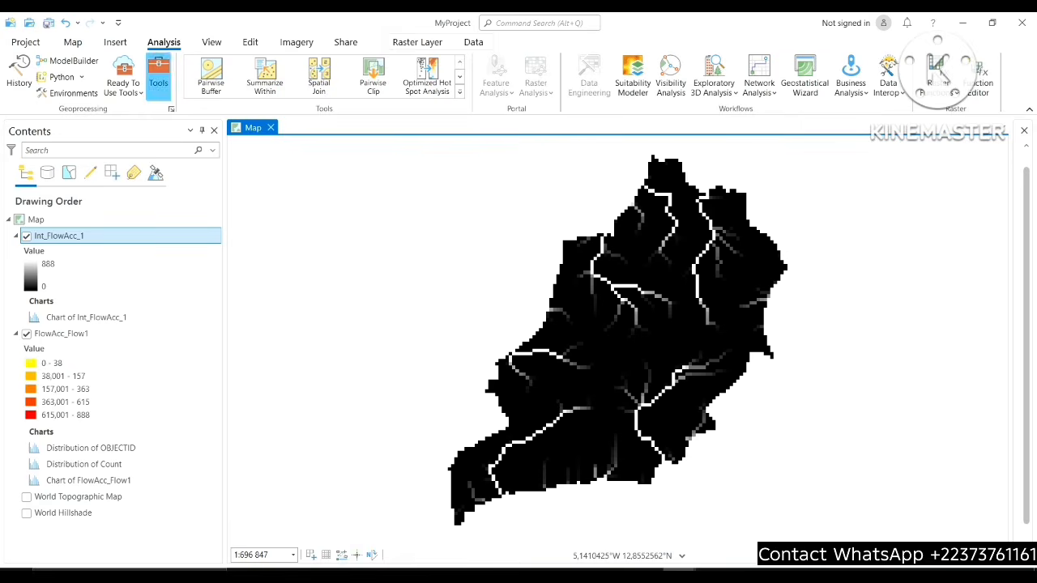
Open the geoprocessing toolboxes and collapse the Math toolset of the Spatial Analyst Tools
click(158, 77)
scroll(931, 360, up, 12)
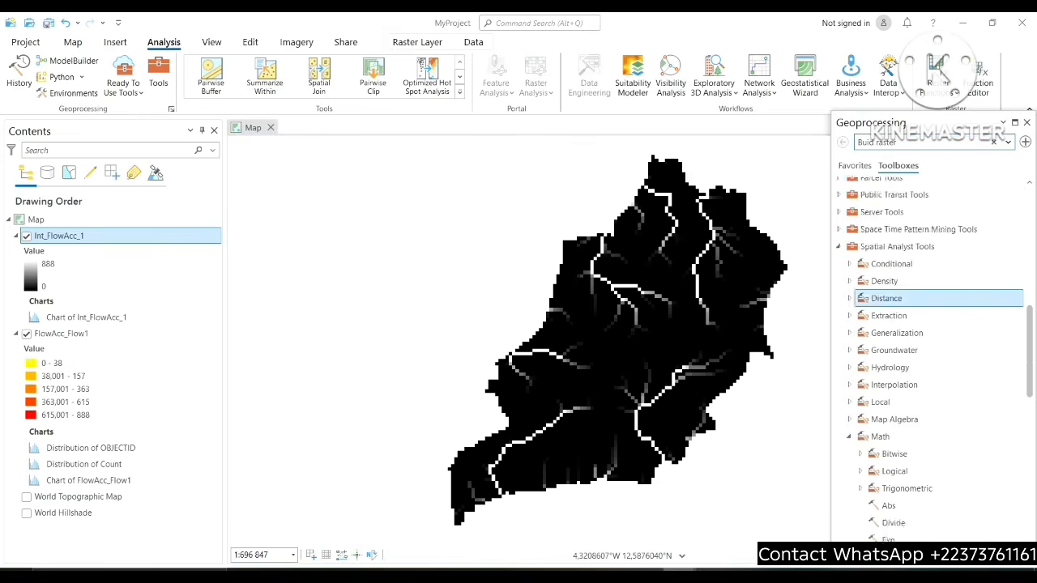
scroll(932, 356, up, 2)
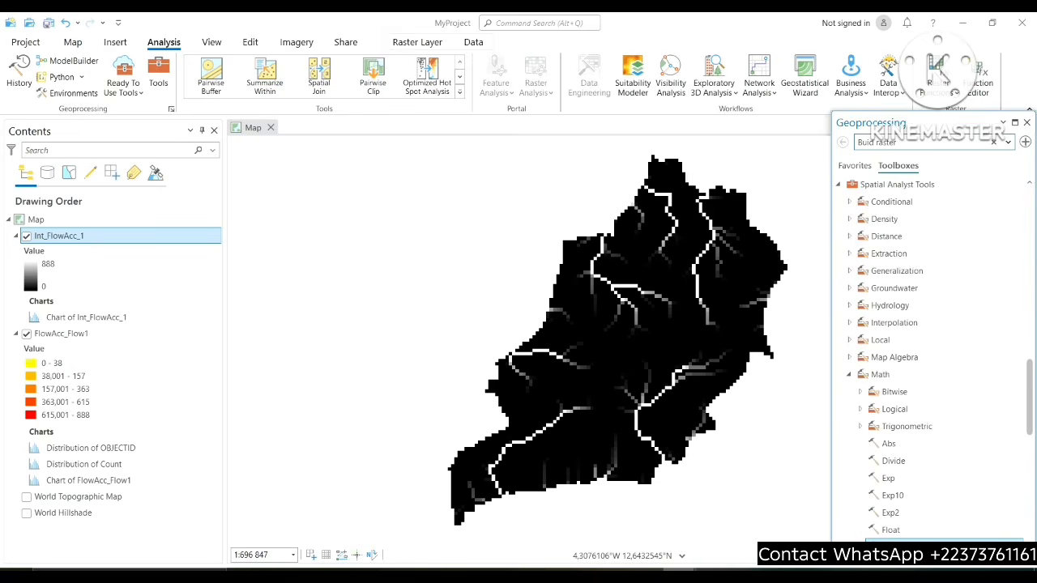
click(860, 426)
click(849, 374)
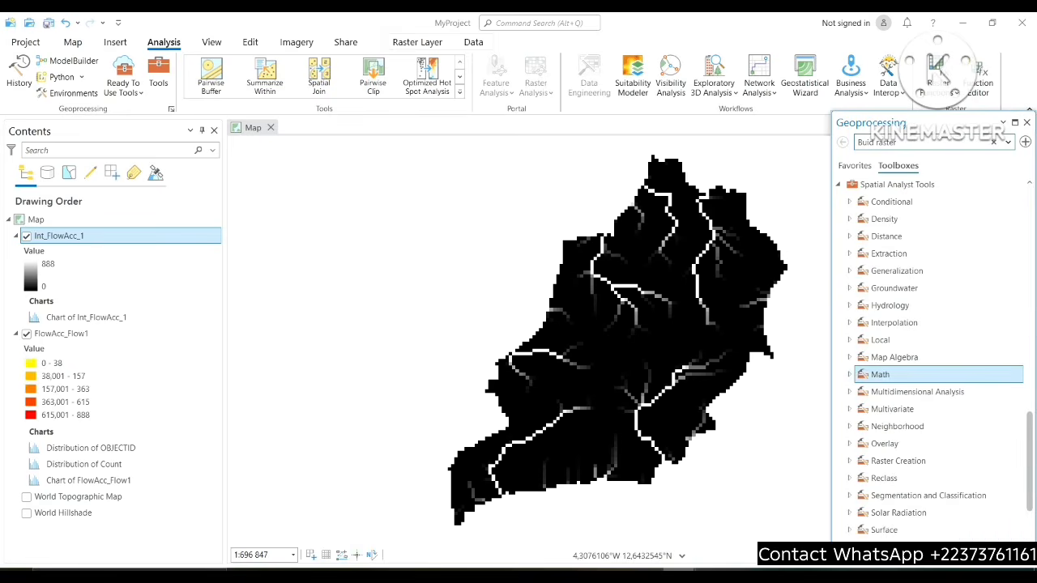
scroll(931, 356, up, 10)
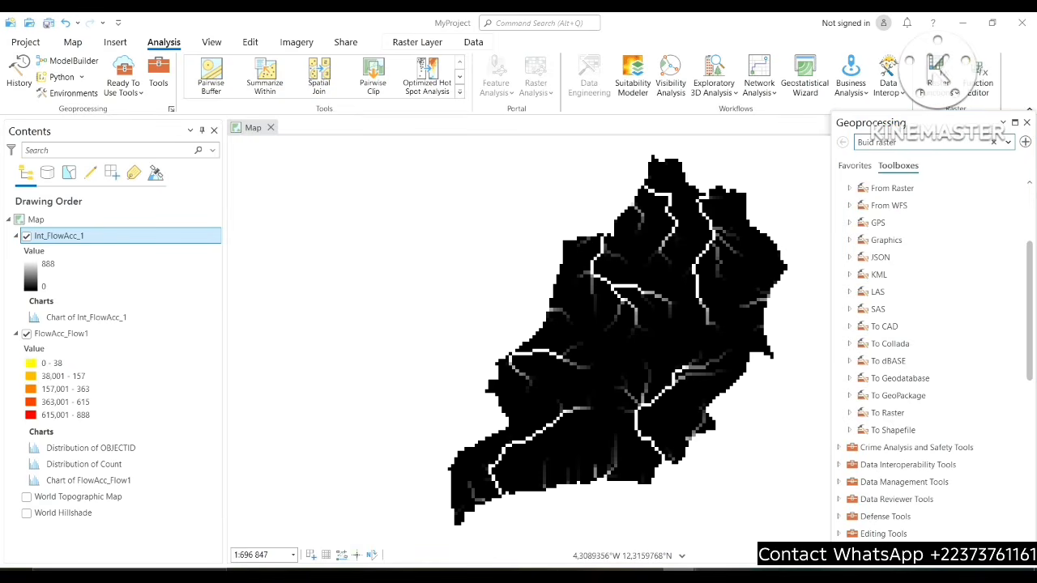
click(849, 413)
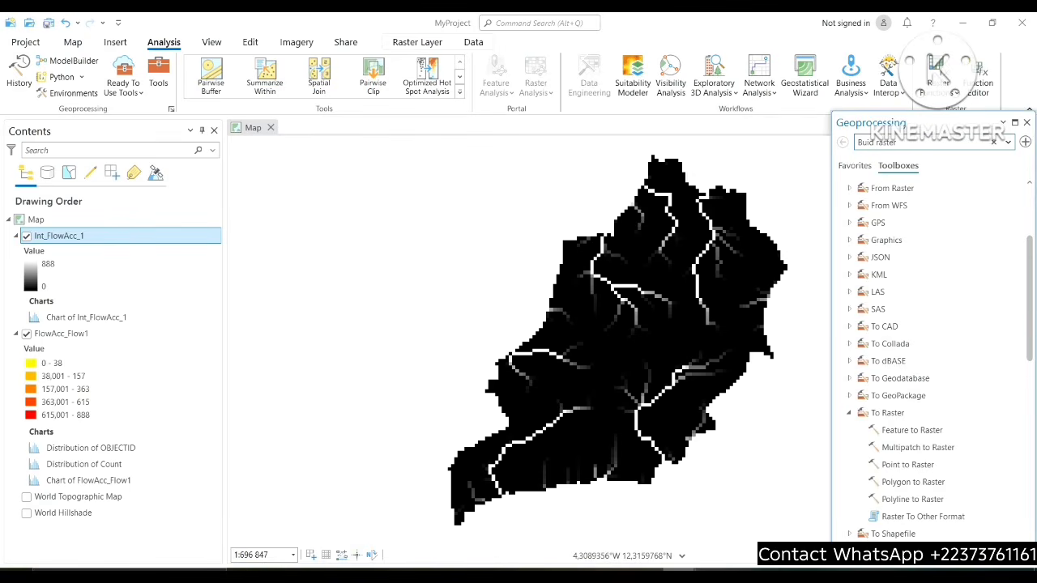
scroll(931, 361, down, 3)
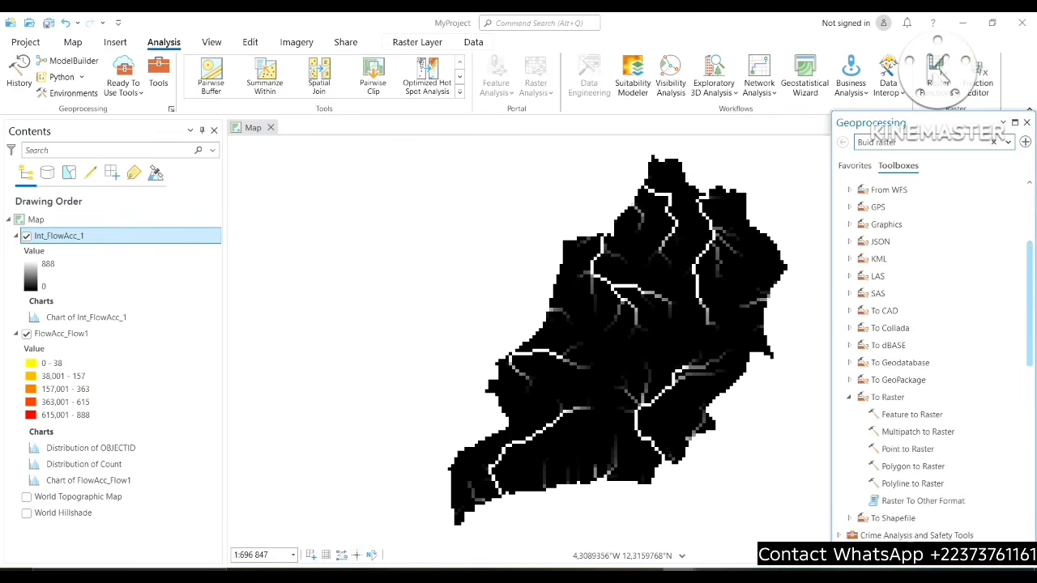
scroll(932, 360, down, 3)
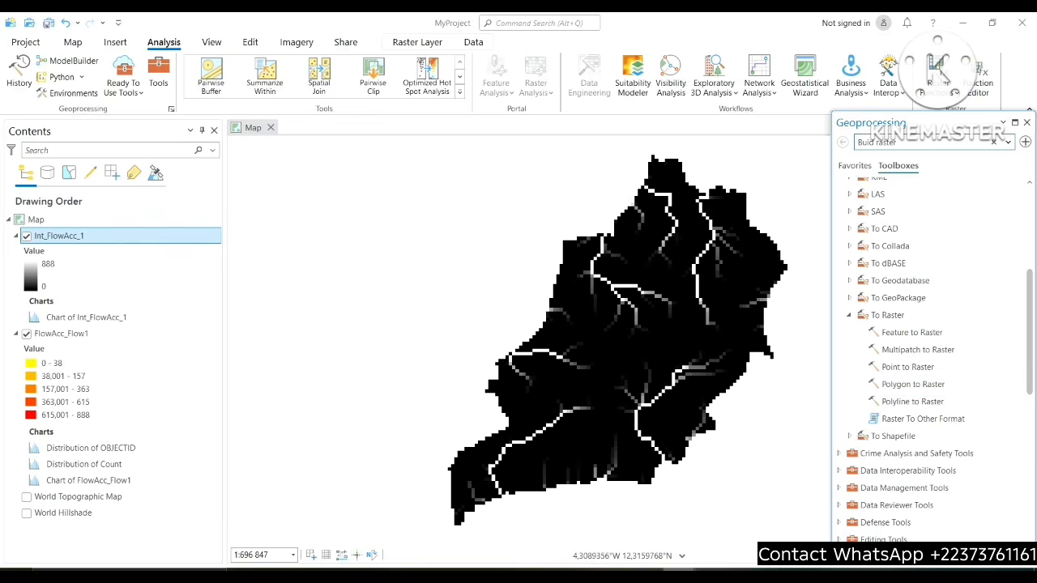
click(849, 315)
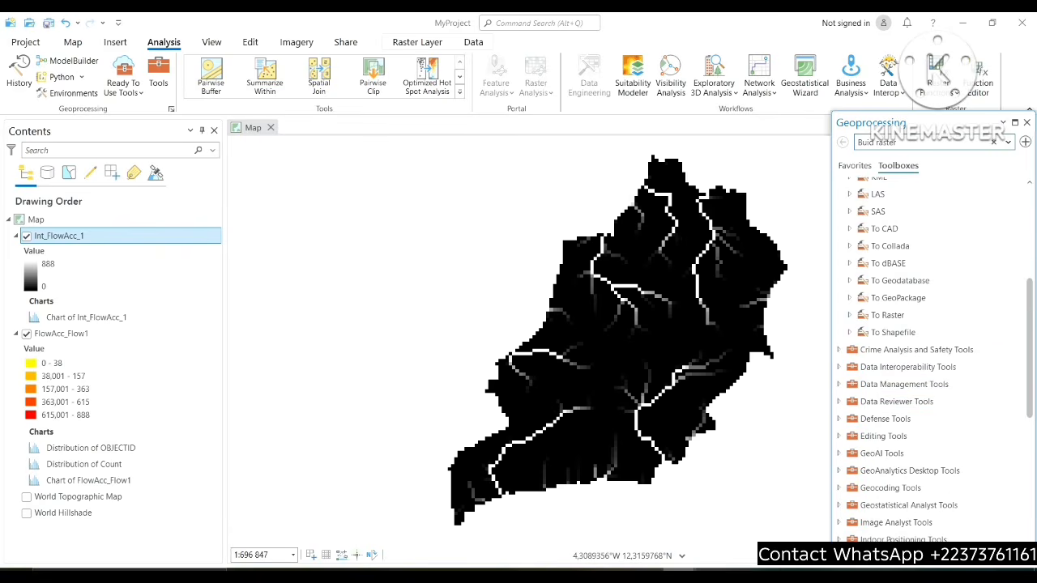
Open the Raster to Point tool from the From Raster toolset of the Conversion Tools
scroll(931, 313, up, 1)
scroll(931, 311, up, 2)
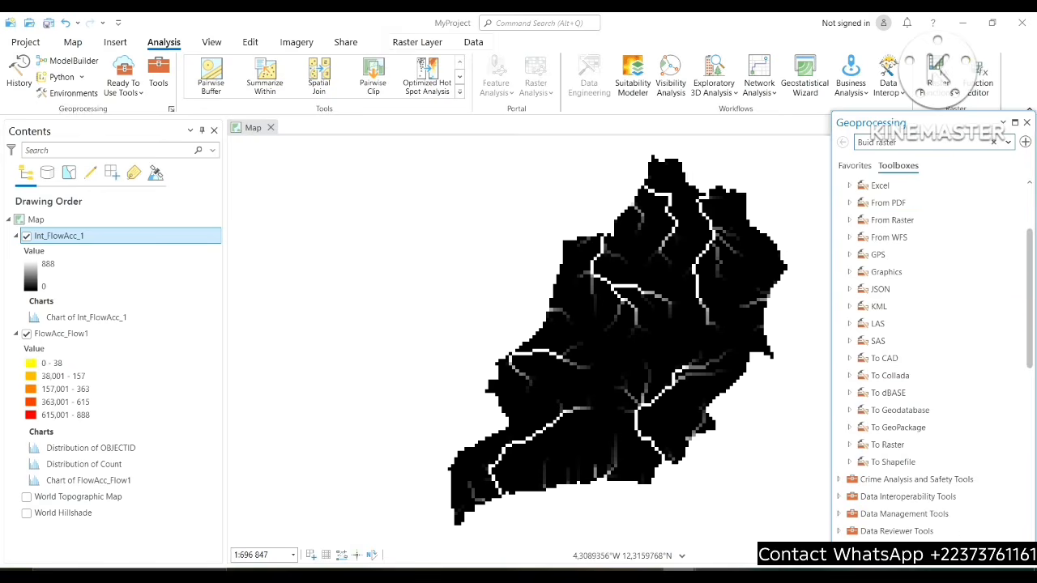
click(849, 220)
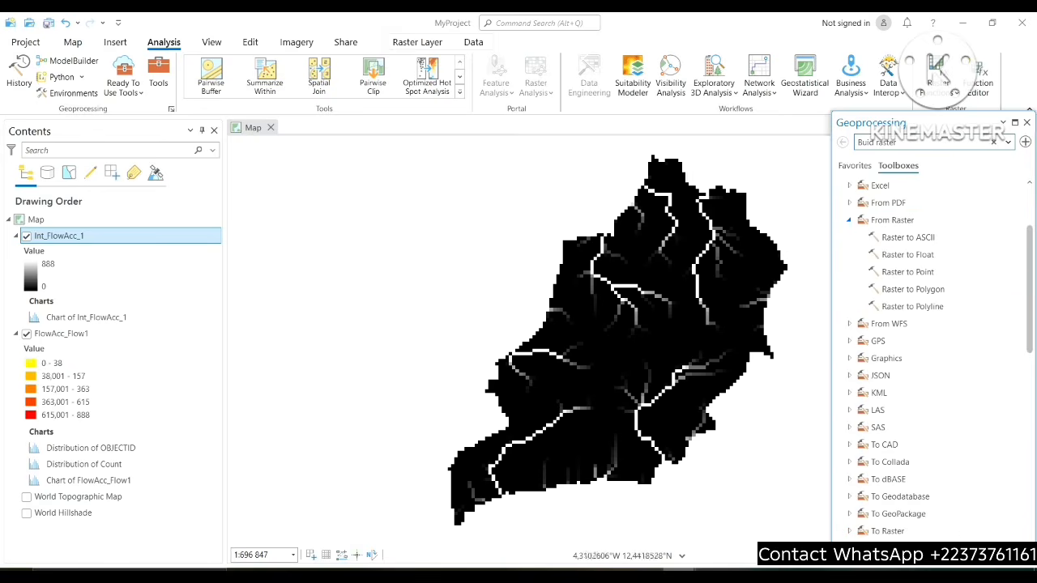
click(908, 273)
click(913, 289)
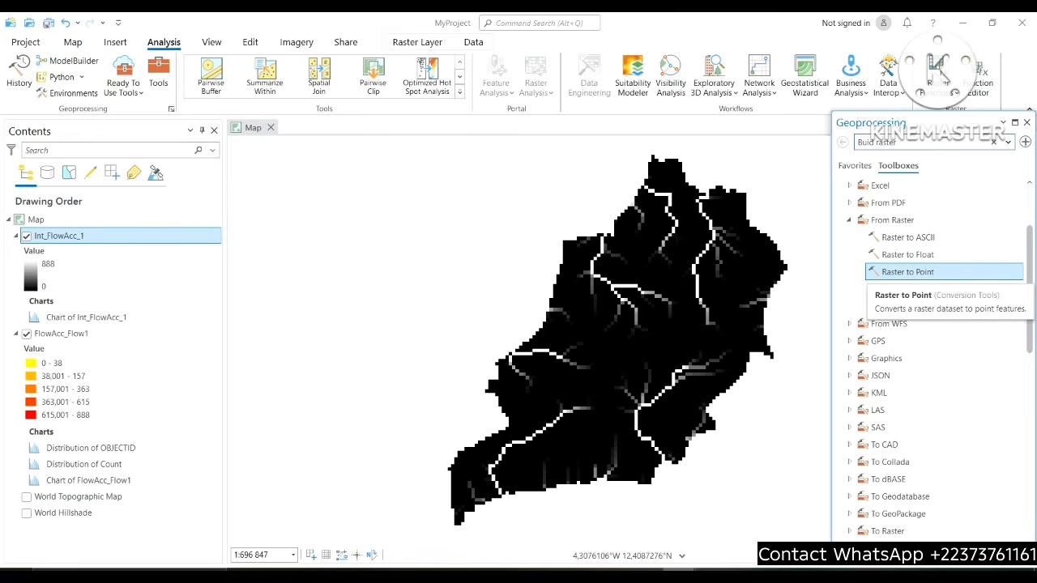
click(907, 271)
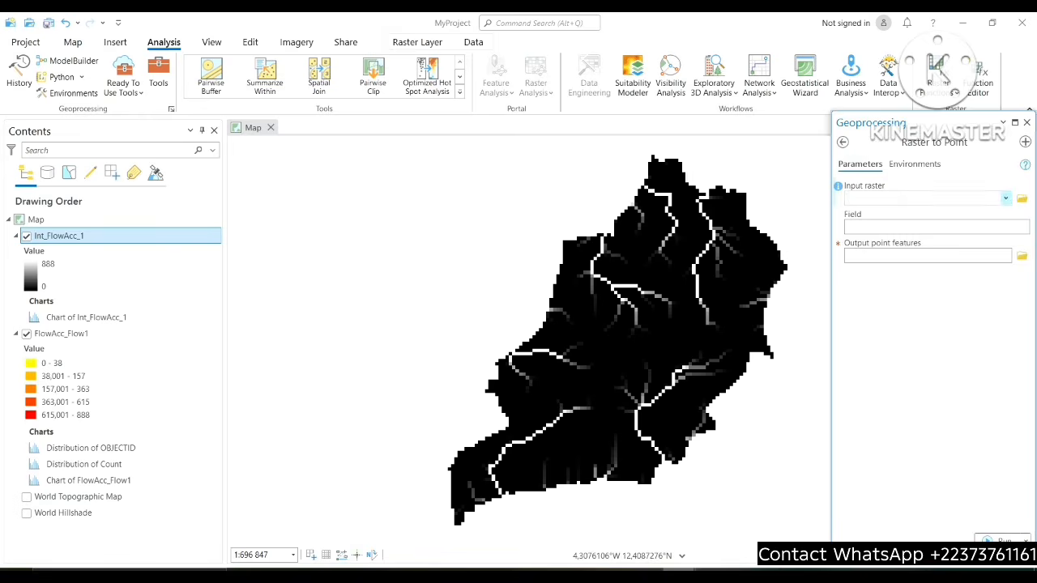
Run Raster to Point on Int_FlowAcc_1, keeping Value as the field and RasterT_Int_Flo1 as the output point features
click(1005, 198)
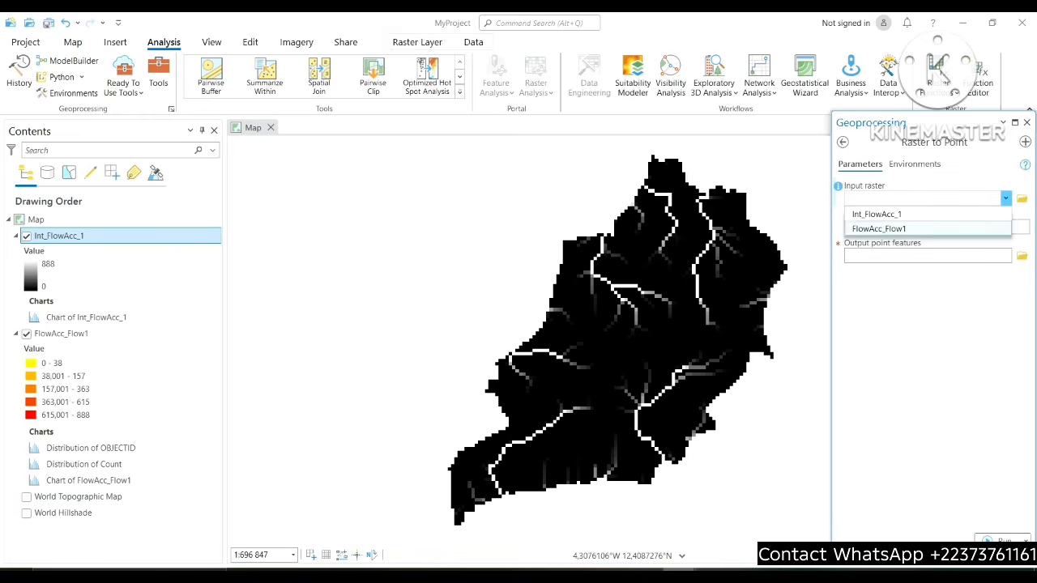
click(907, 214)
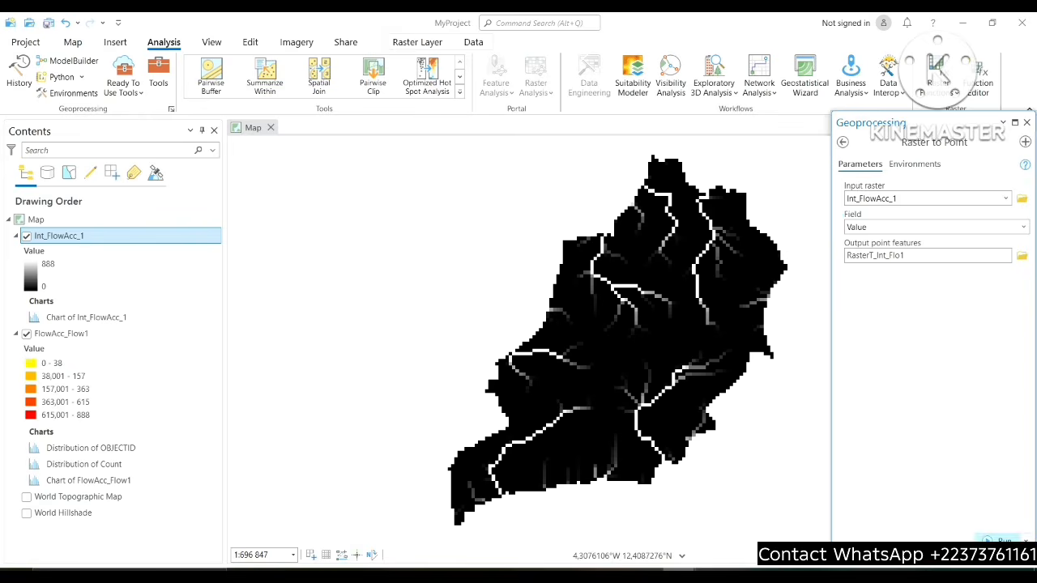
click(1003, 540)
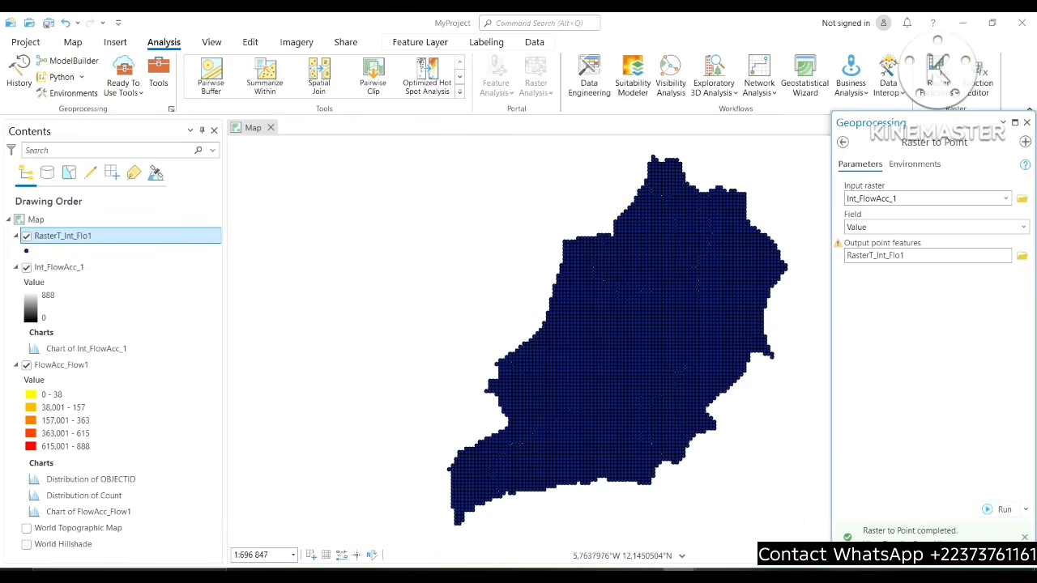
Examine the converted points on the map and the grid_code values in the RasterT_Int_Flo1 attribute table, closing the table when done
scroll(635, 388, up, 8)
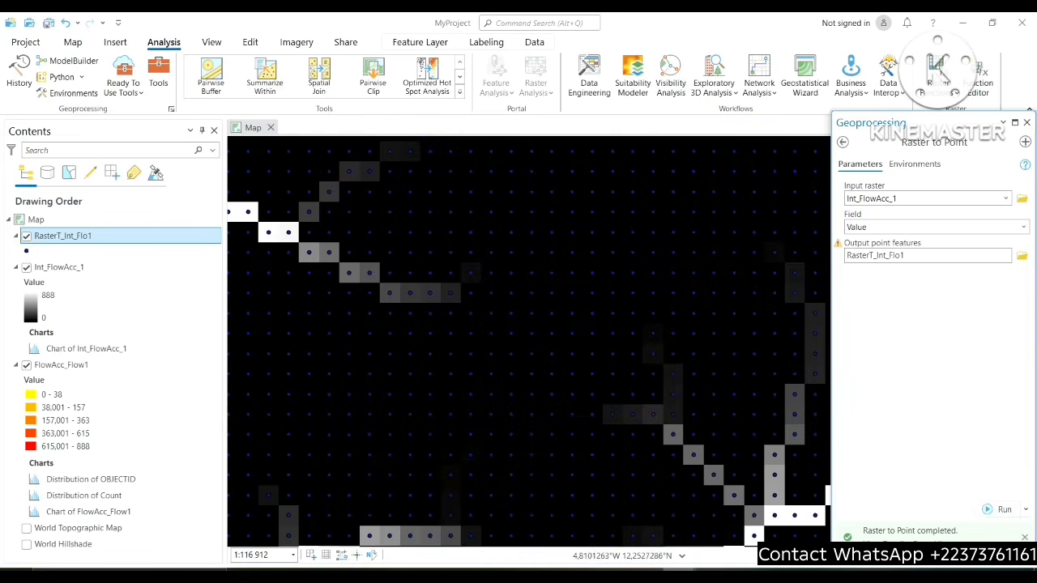
scroll(635, 388, down, 8)
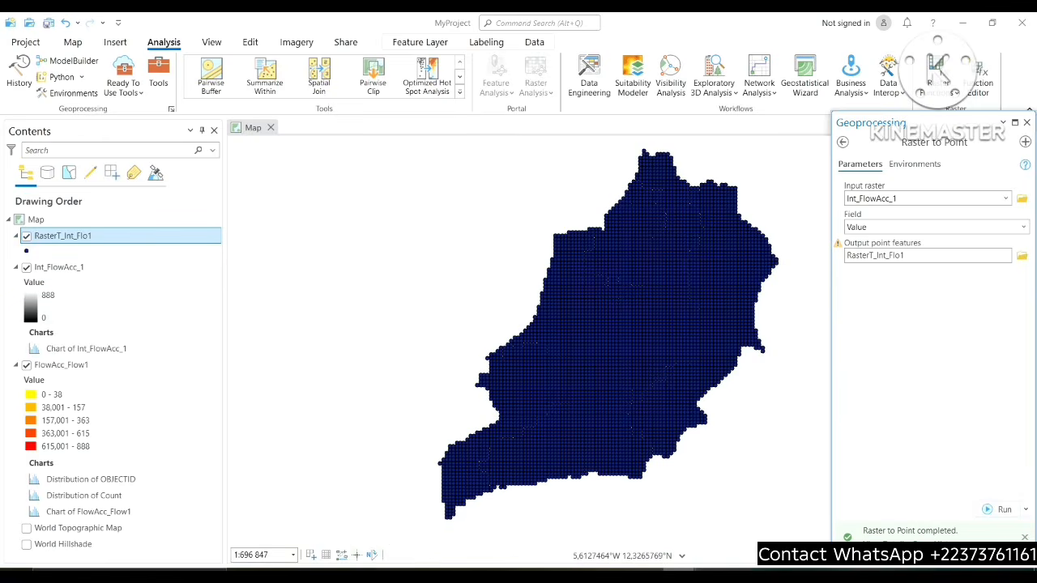
right_click(93, 235)
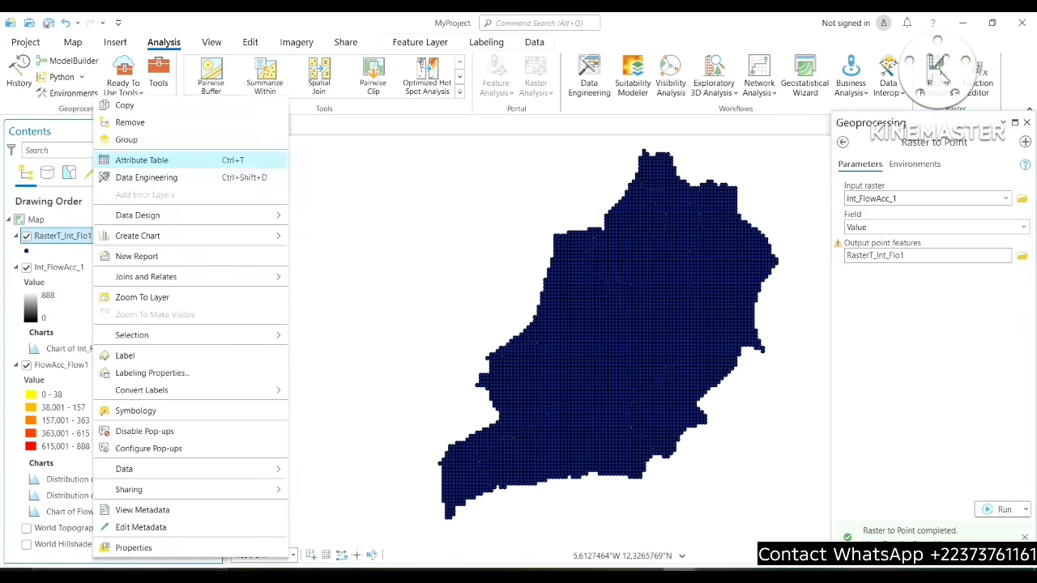
click(142, 159)
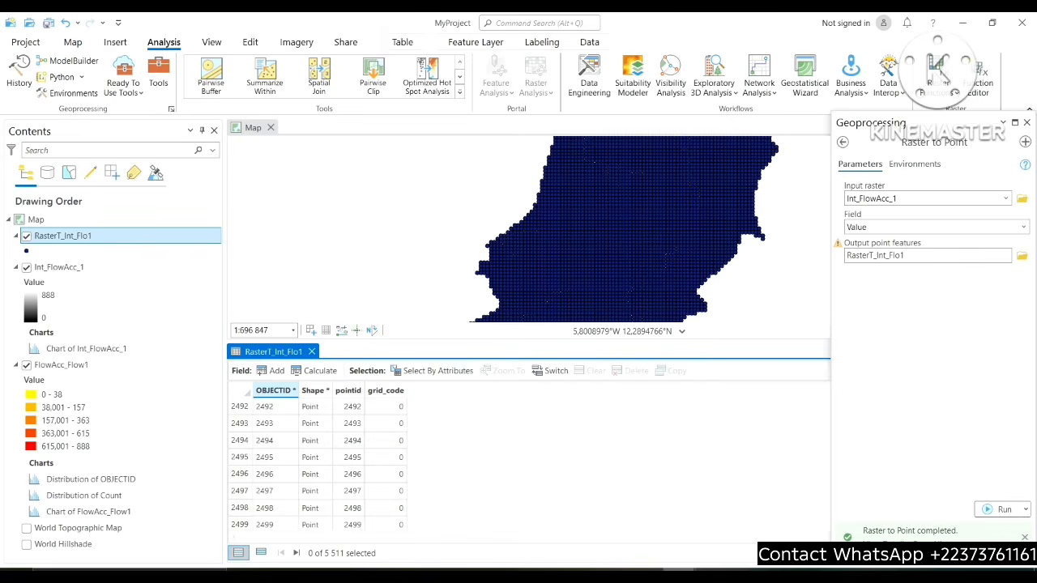
scroll(316, 466, down, 13)
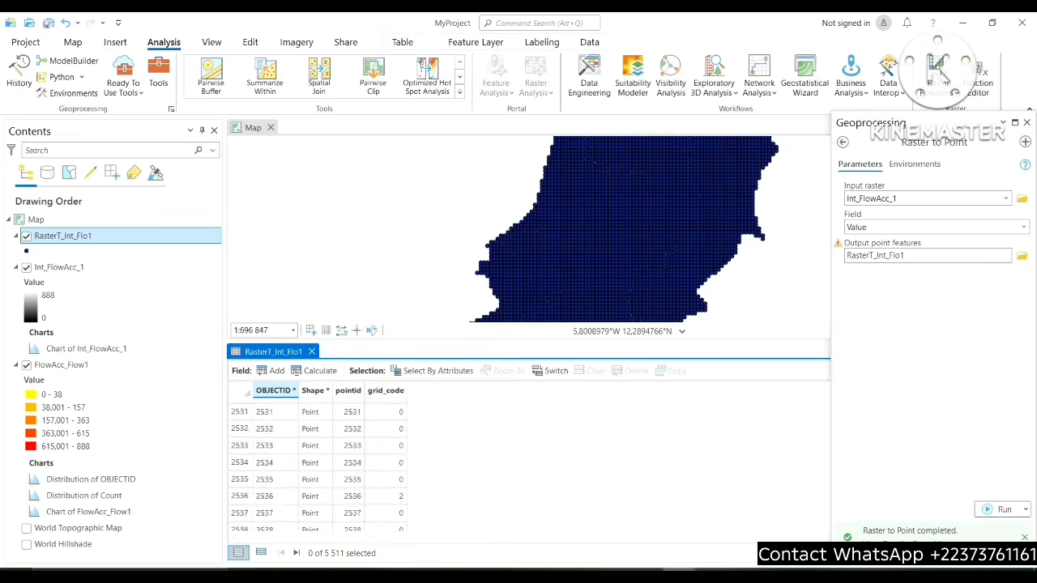
scroll(316, 465, down, 20)
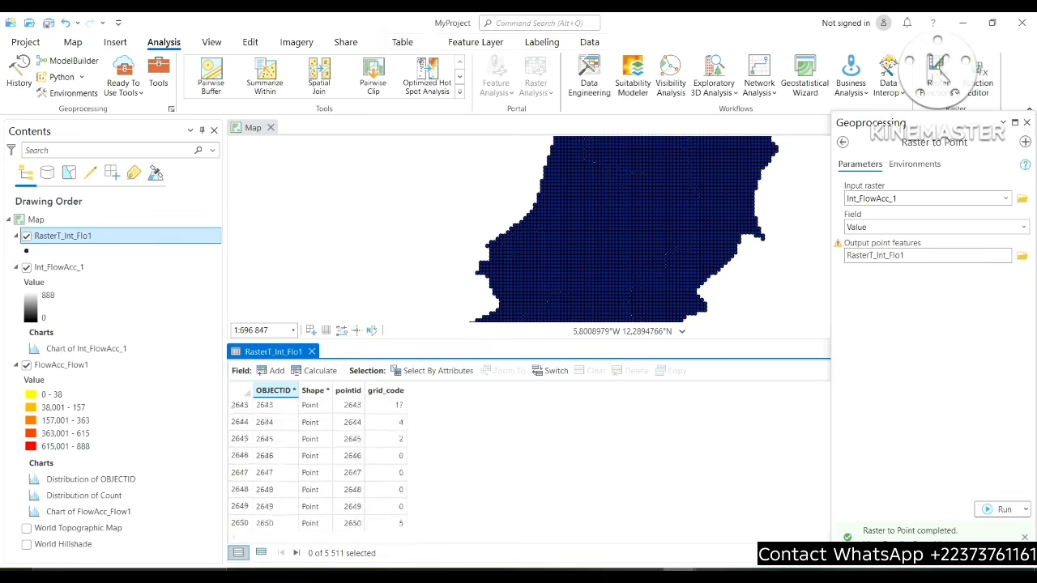
scroll(315, 466, down, 9)
click(312, 352)
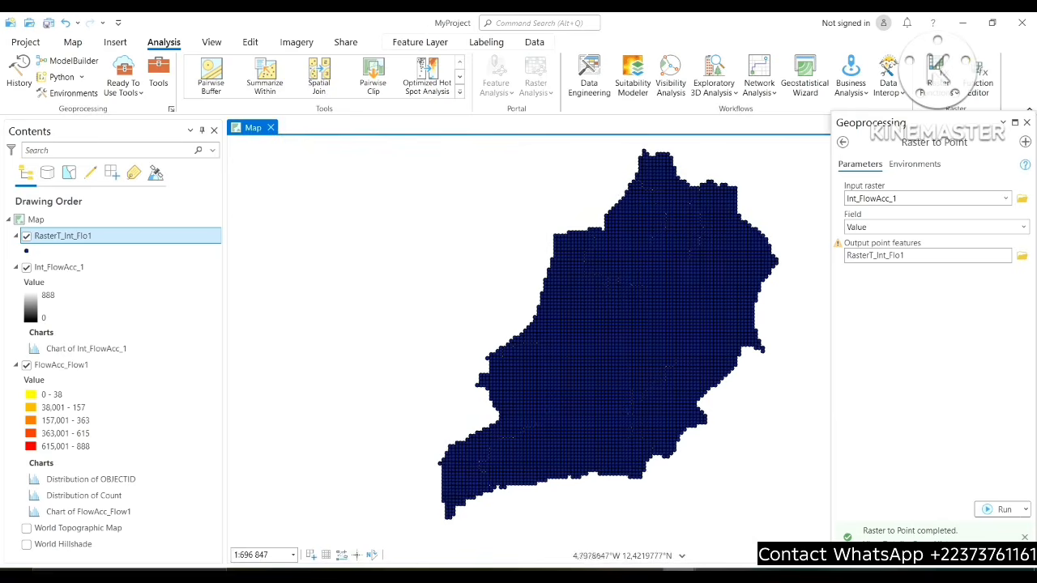
Turn on labels for the RasterT_Int_Flo1 points at a close map scale and open the layer's labeling properties
scroll(664, 299, up, 5)
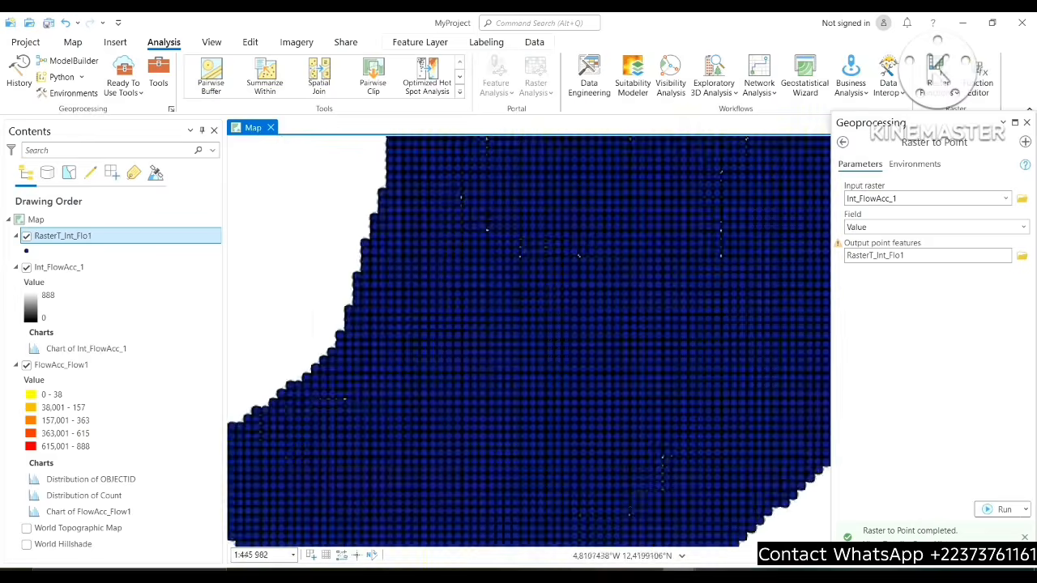
scroll(660, 291, up, 10)
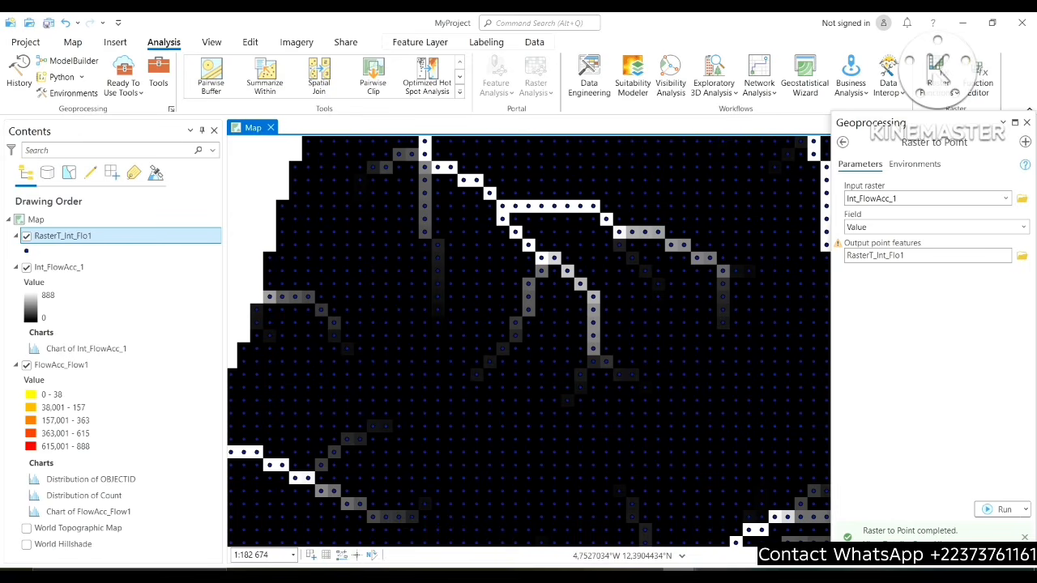
scroll(520, 216, up, 3)
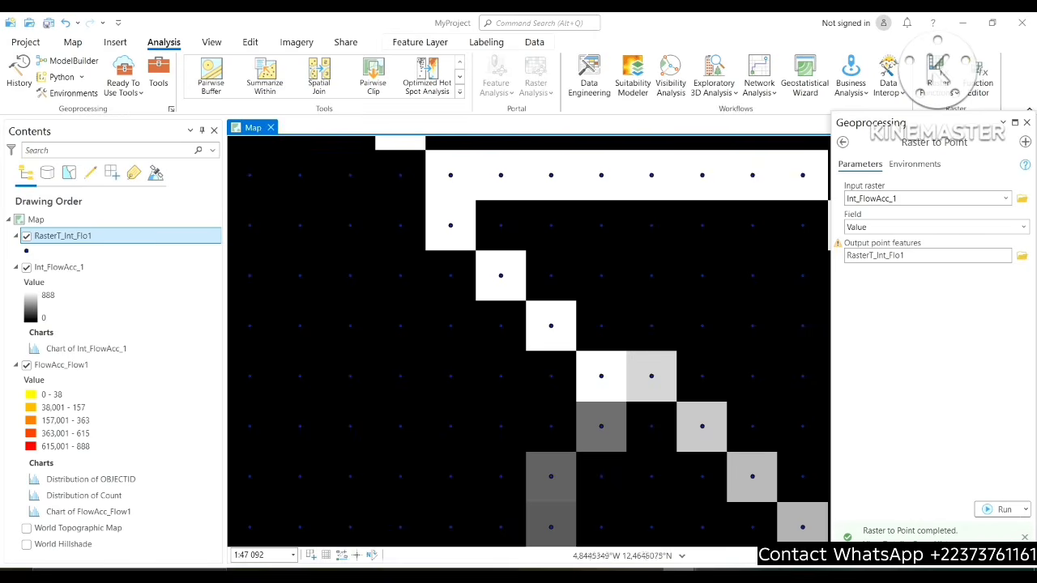
right_click(65, 236)
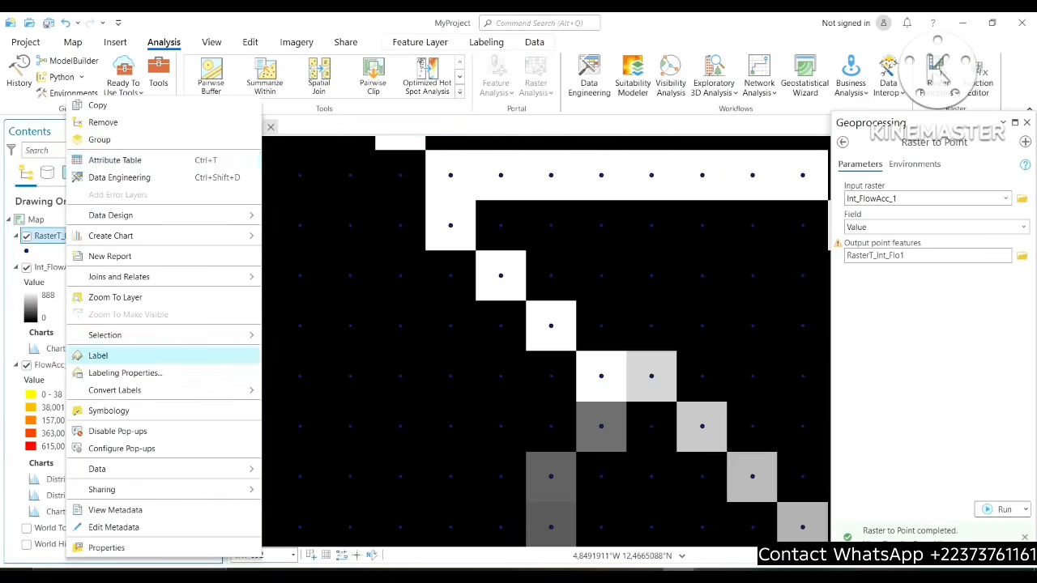
click(98, 356)
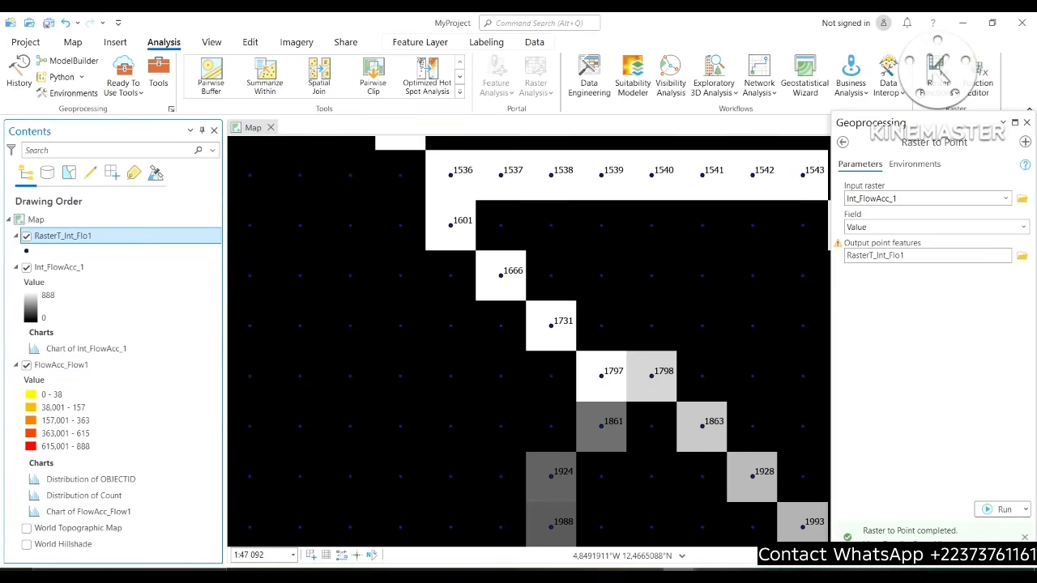
right_click(77, 236)
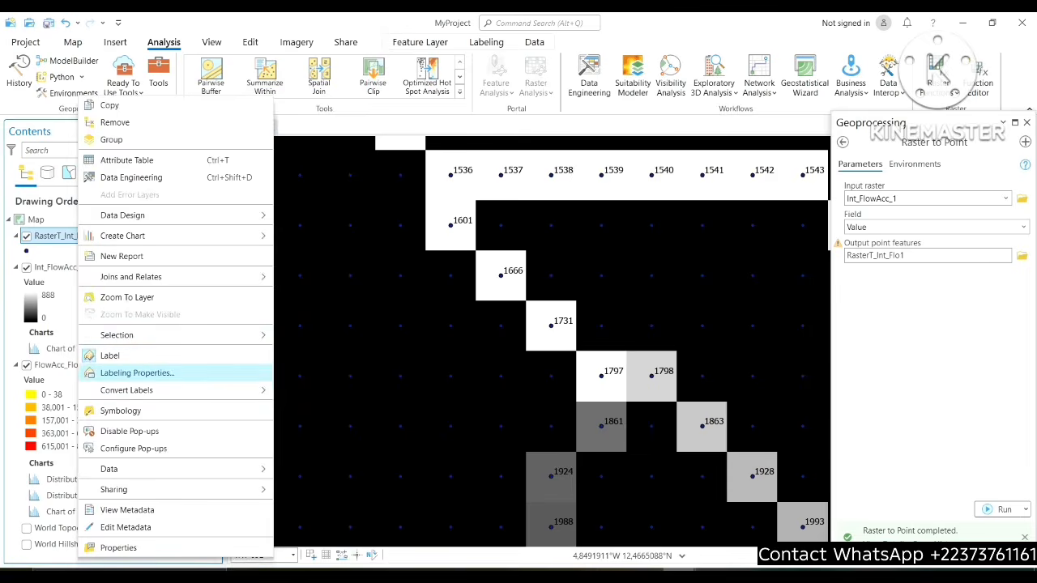
click(136, 373)
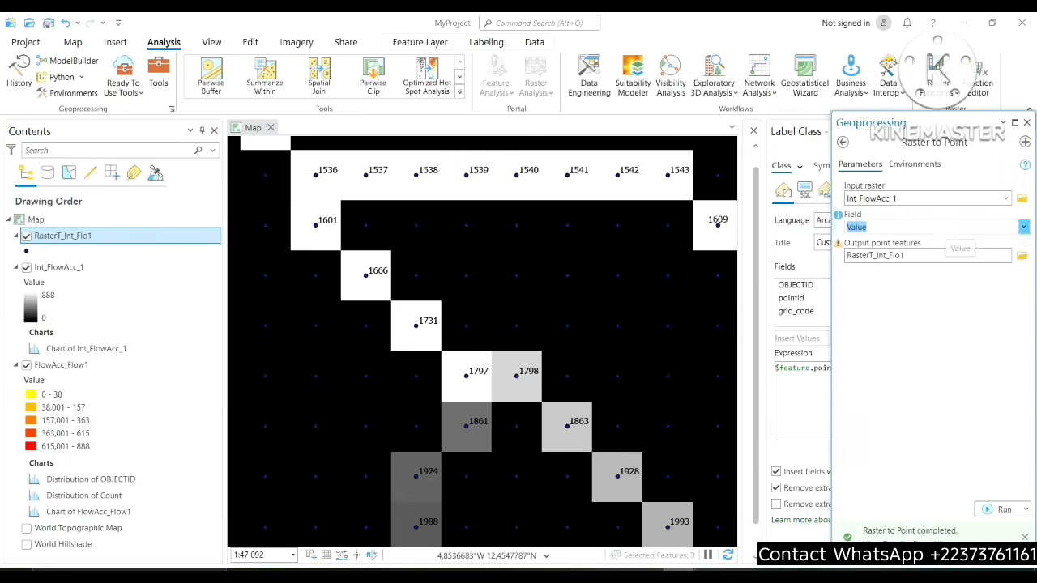
click(886, 228)
click(885, 245)
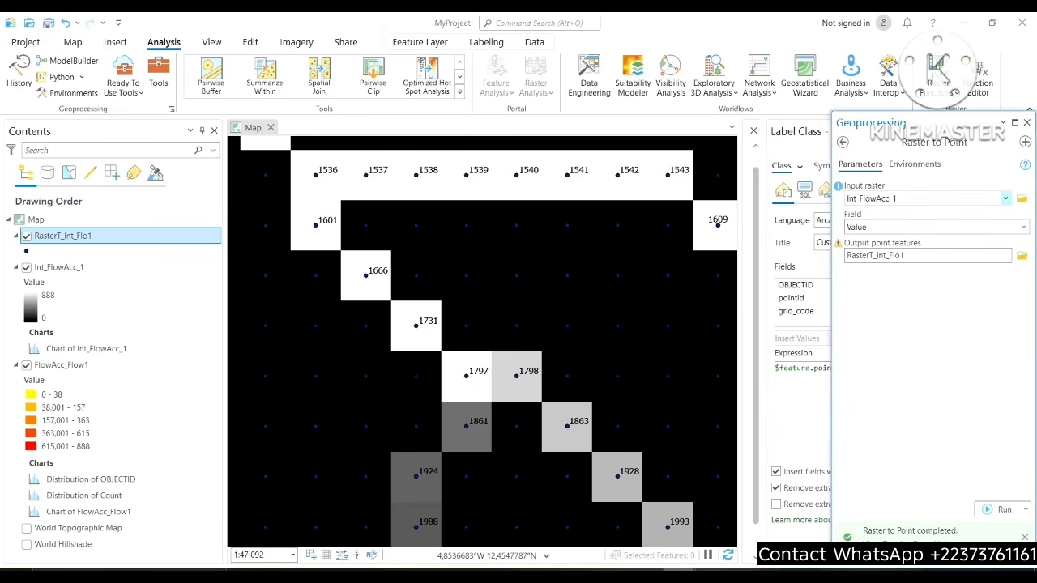
click(923, 199)
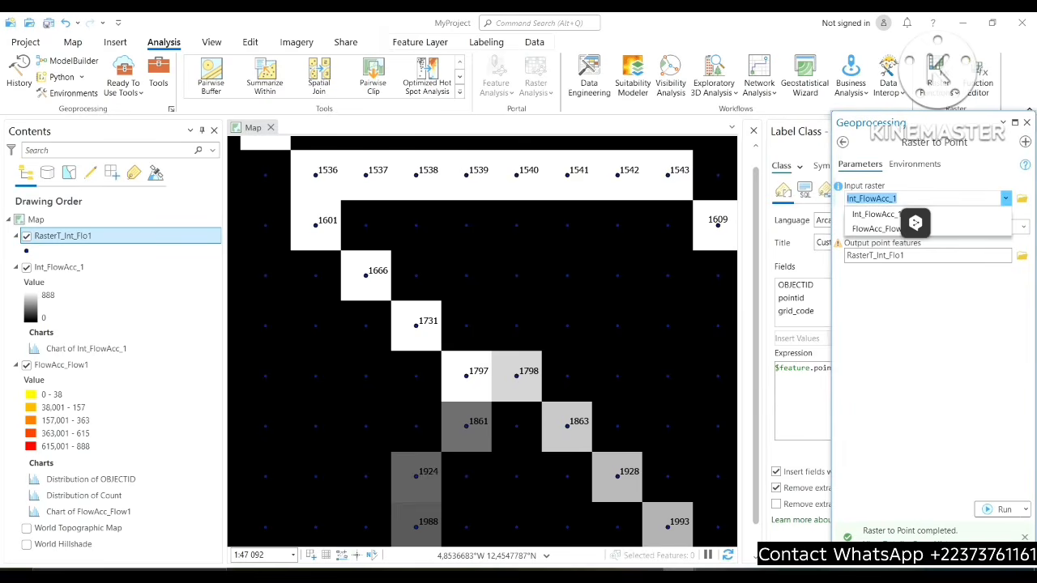
click(916, 217)
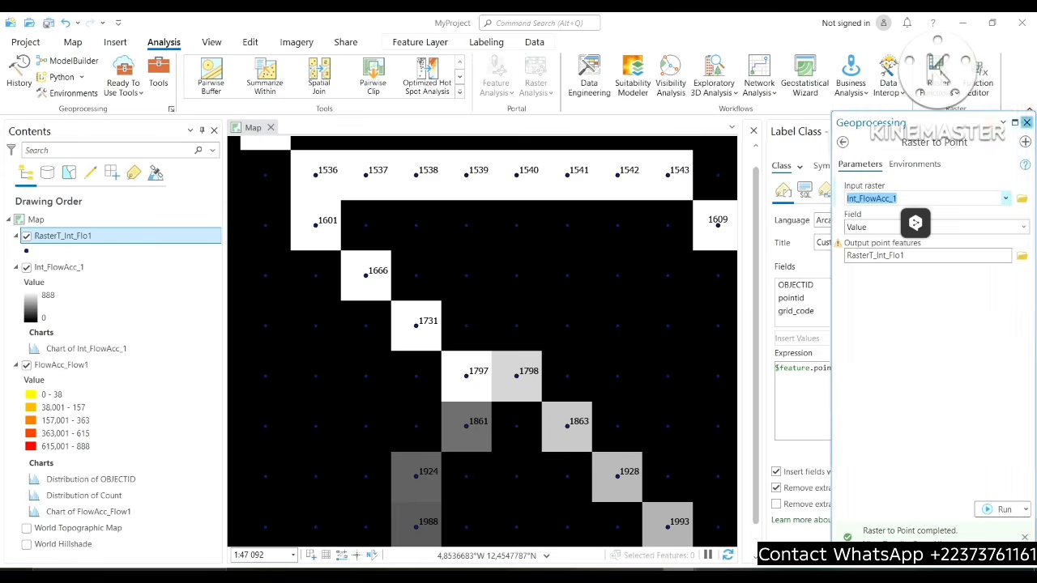
Close the Raster to Point tool, set the point label expression to $feature.grid_code, and hide the FlowAcc_Flow1 layer
click(1026, 123)
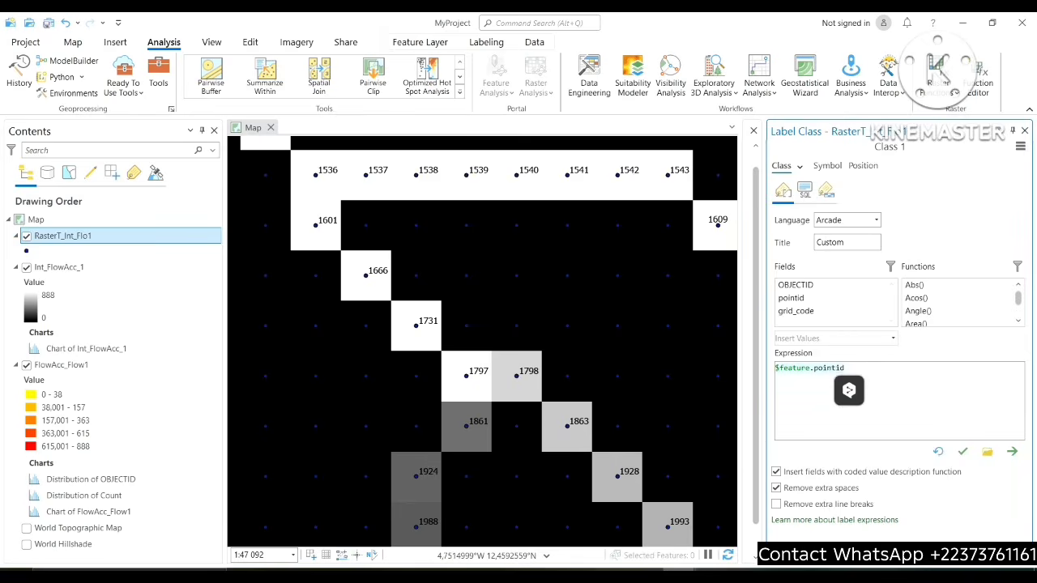
double_click(796, 311)
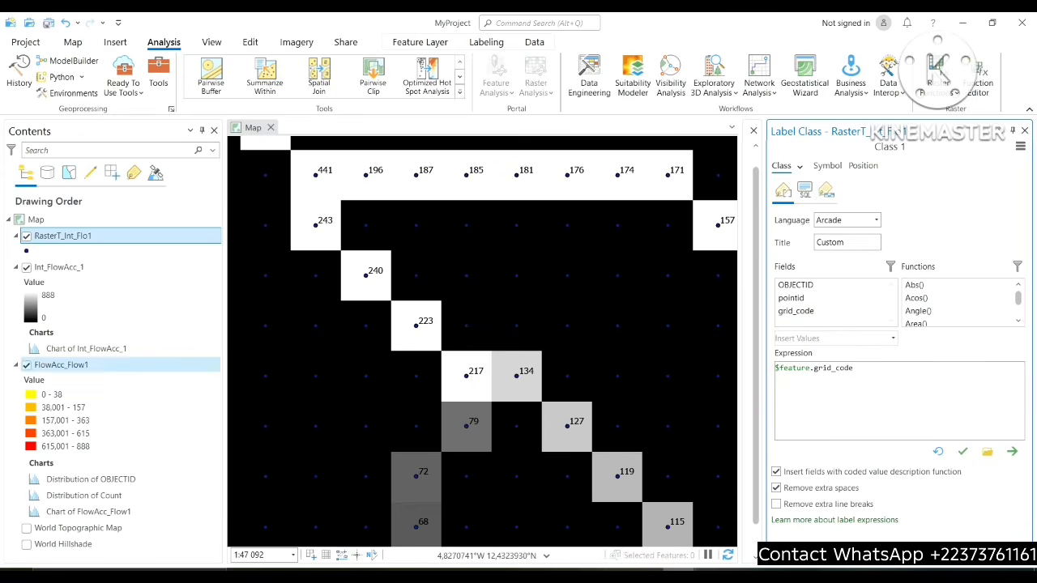
click(27, 364)
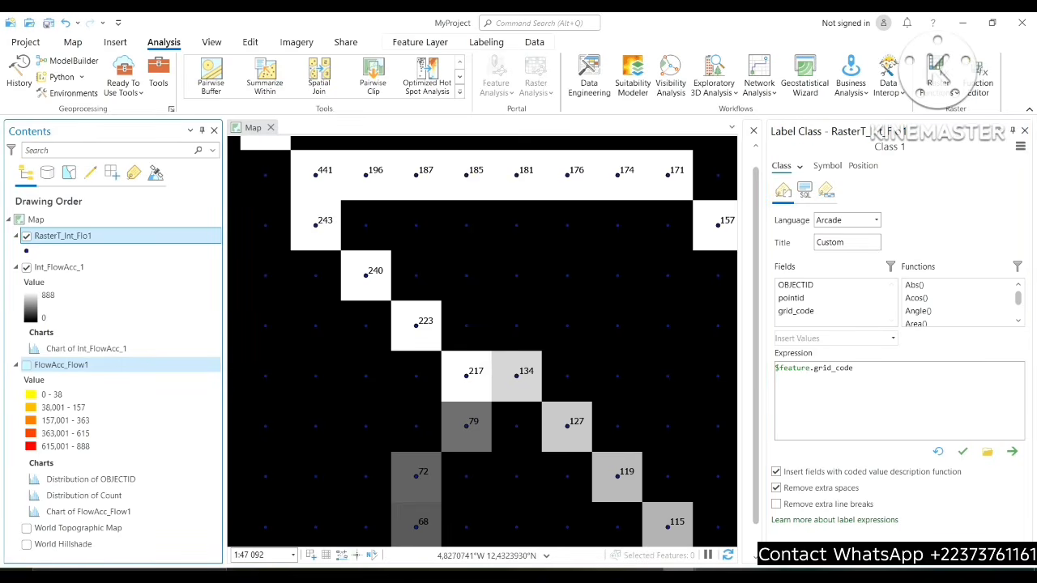
Compare the grid_code point labels with the Int_FlowAcc_1 cells by switching that raster off and back on
click(27, 267)
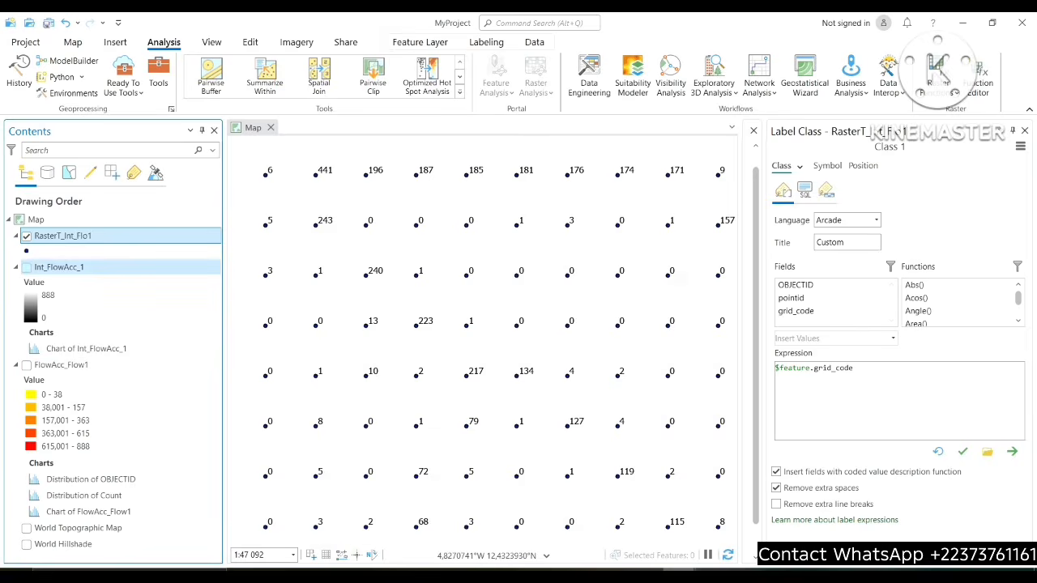
click(26, 267)
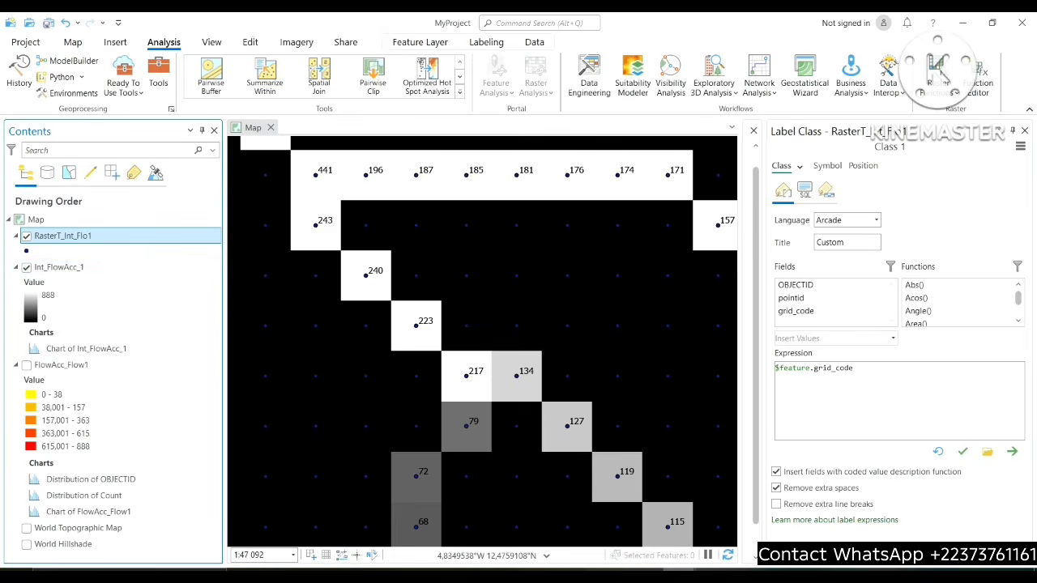
click(26, 267)
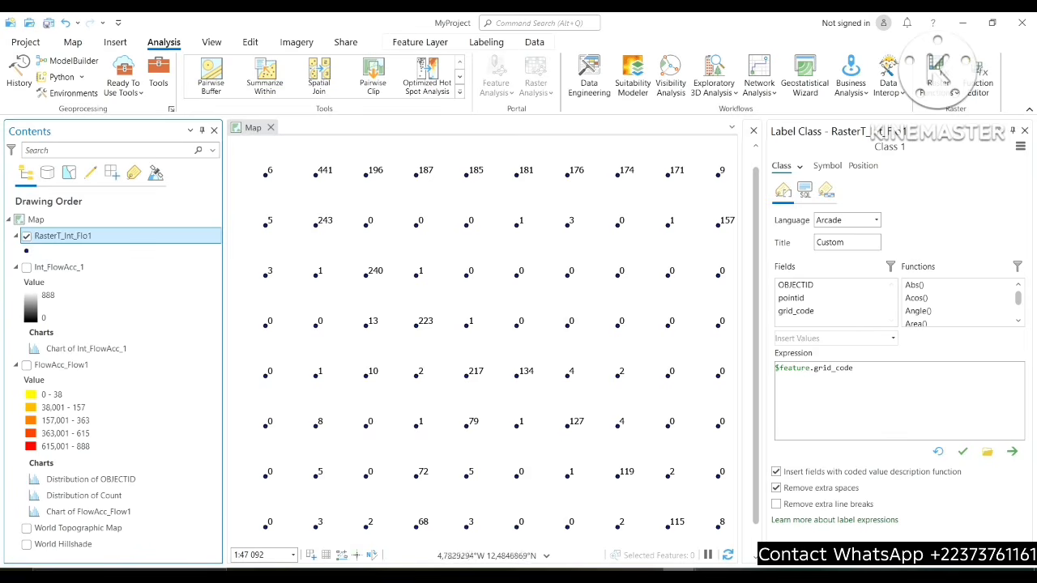
mouse_move(486, 286)
mouse_down()
mouse_move(434, 266)
mouse_move(441, 278)
mouse_move(323, 400)
mouse_move(329, 447)
mouse_up()
mouse_move(545, 227)
mouse_down()
mouse_move(539, 265)
mouse_move(521, 288)
mouse_move(525, 321)
mouse_move(657, 256)
mouse_up()
mouse_move(499, 333)
mouse_down()
mouse_move(560, 269)
mouse_move(585, 269)
mouse_up()
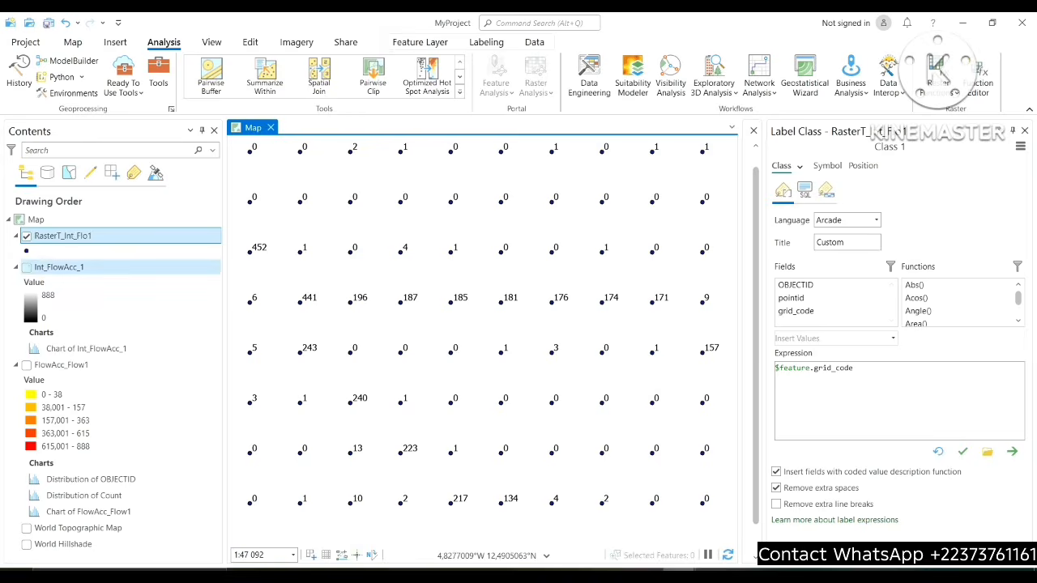
click(26, 267)
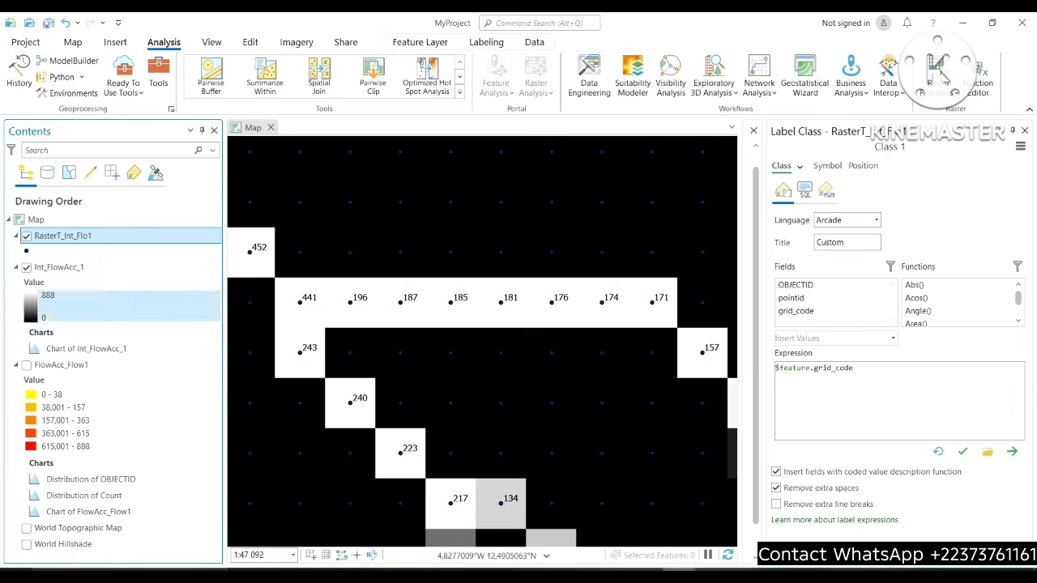